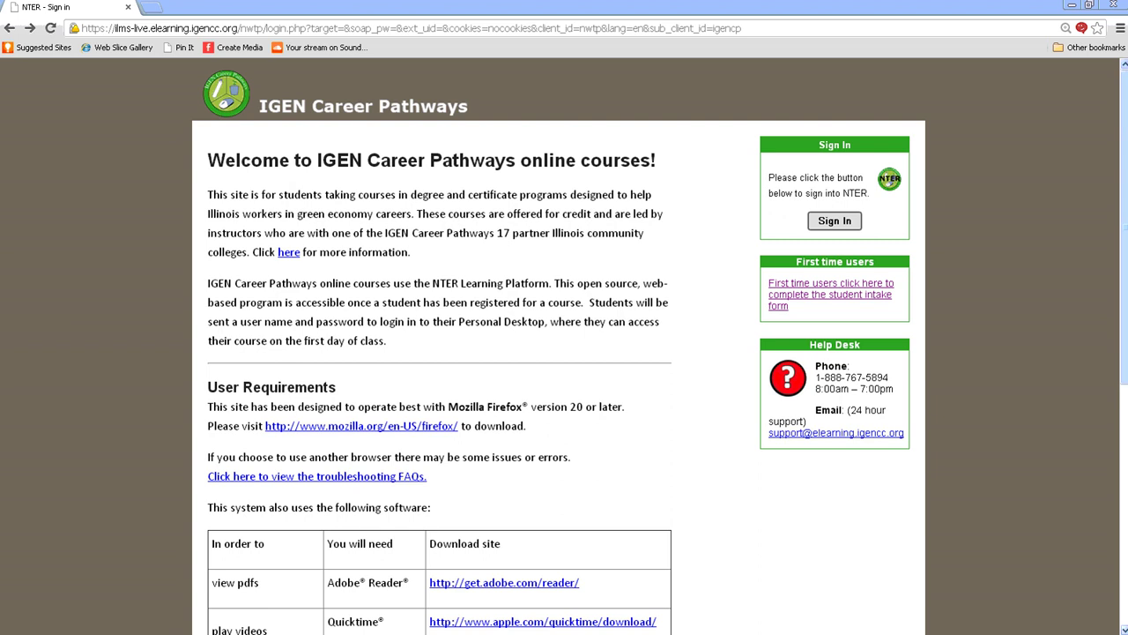
# Look over the user requirements on the IGEN Career Pathways welcome page and open the NTER sign-in form
pyautogui.scroll(-3, 650, 423)
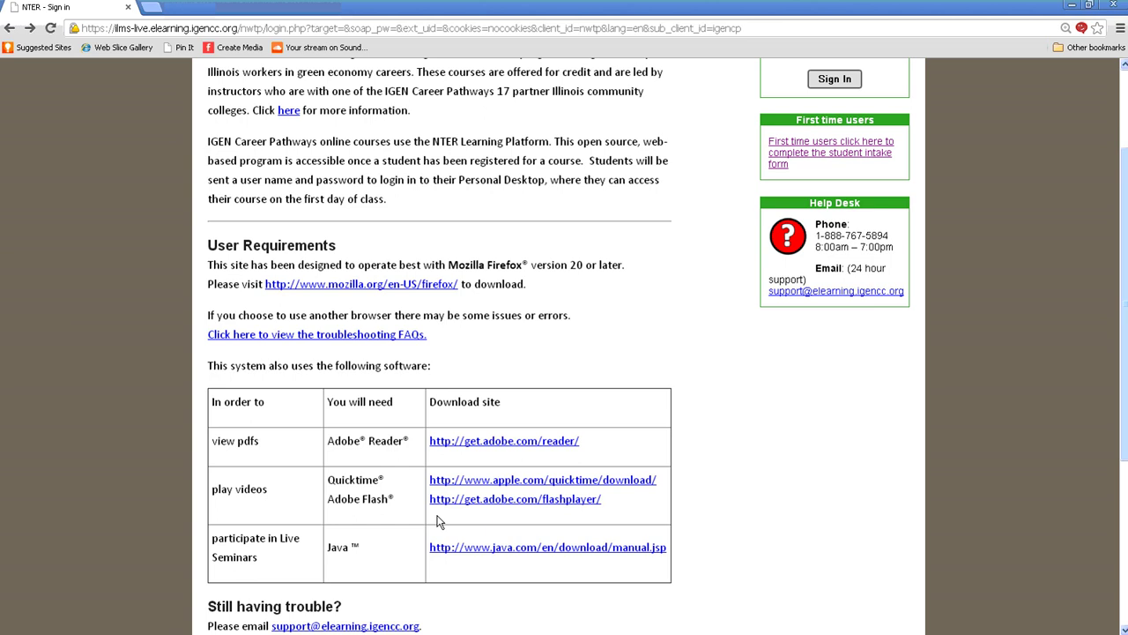
pyautogui.scroll(1, 769, 498)
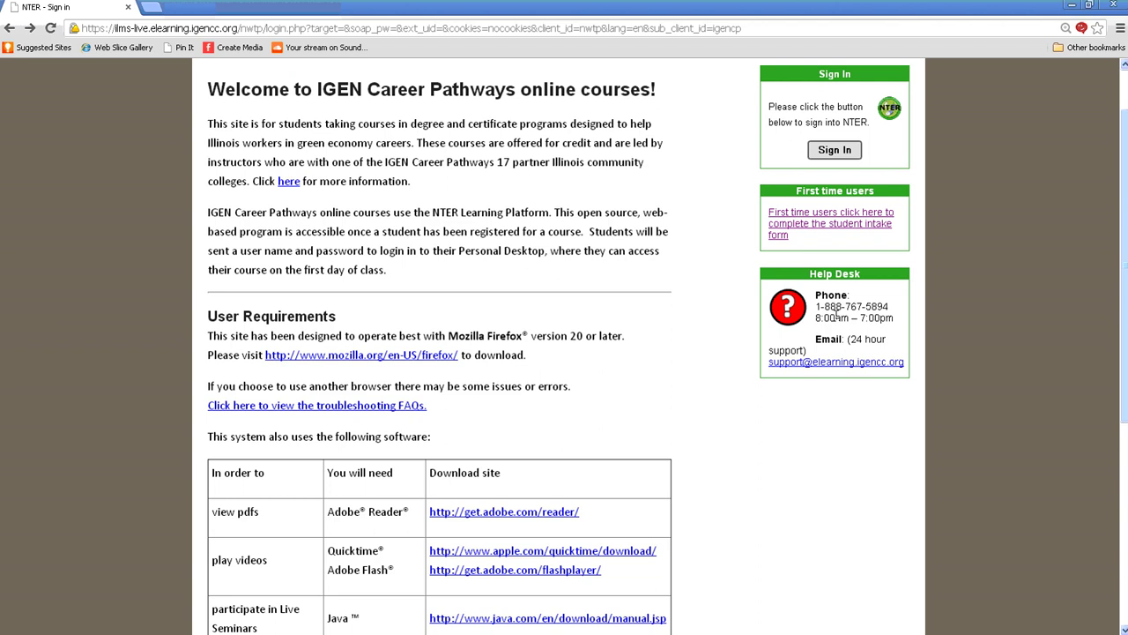
pyautogui.scroll(1, 824, 317)
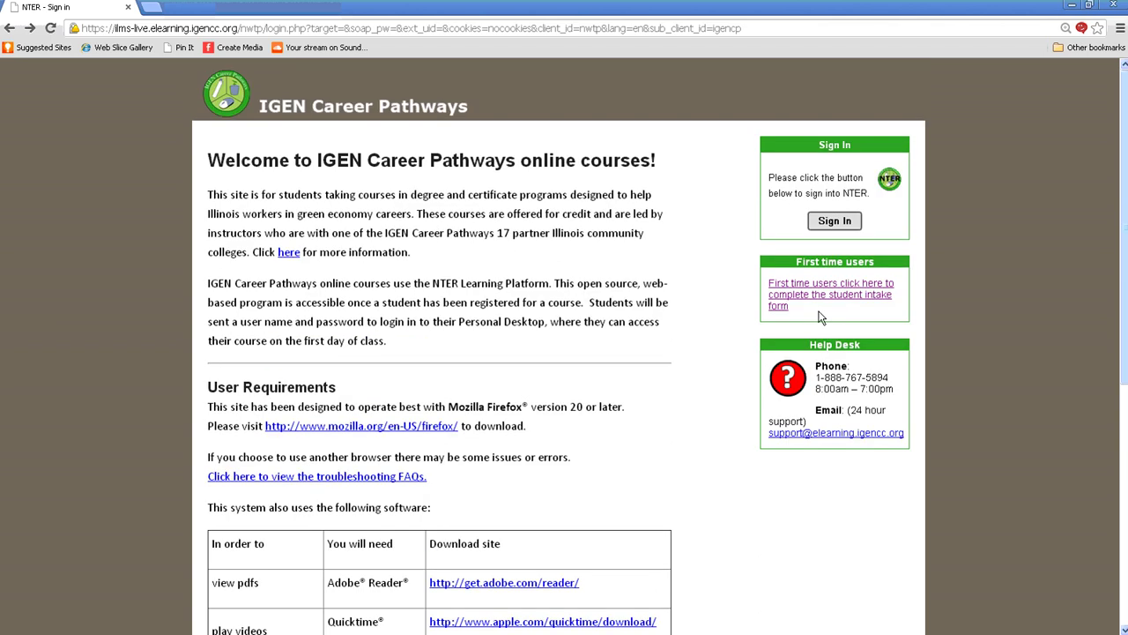
pyautogui.click(832, 222)
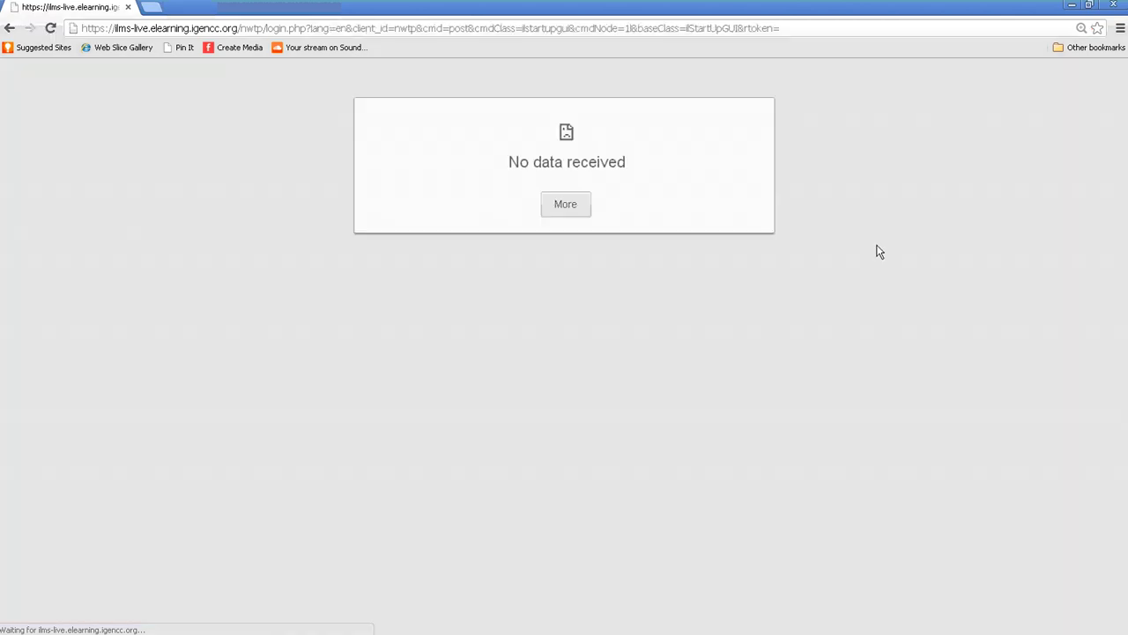
pyautogui.click(51, 28)
pyautogui.click(834, 221)
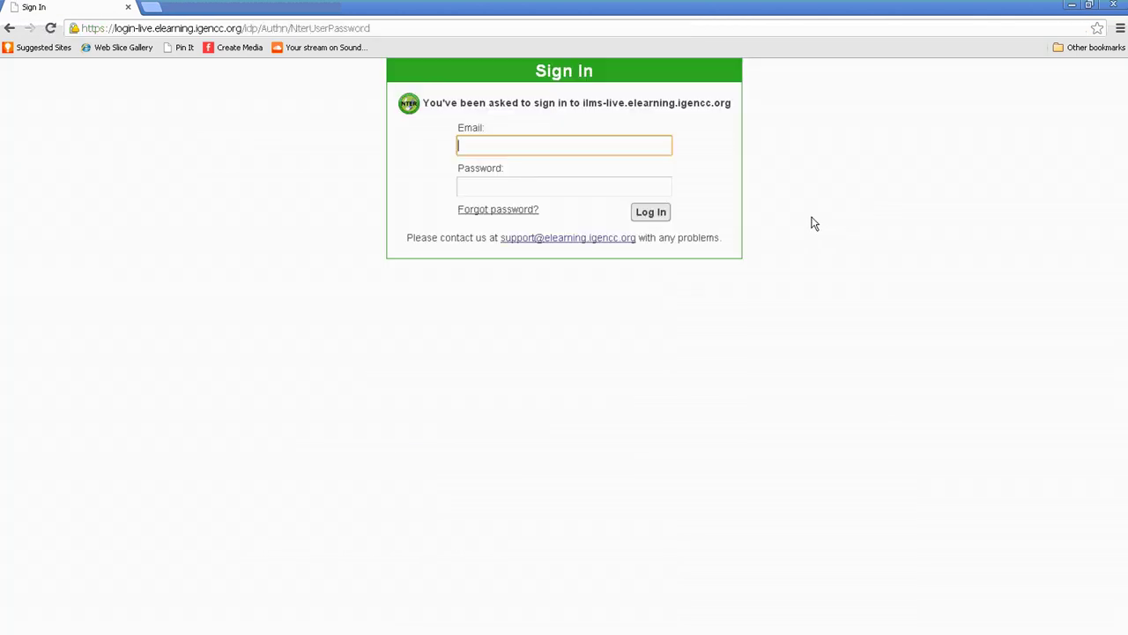
# Log in with the student's e-mail address and the account password
pyautogui.write('s')
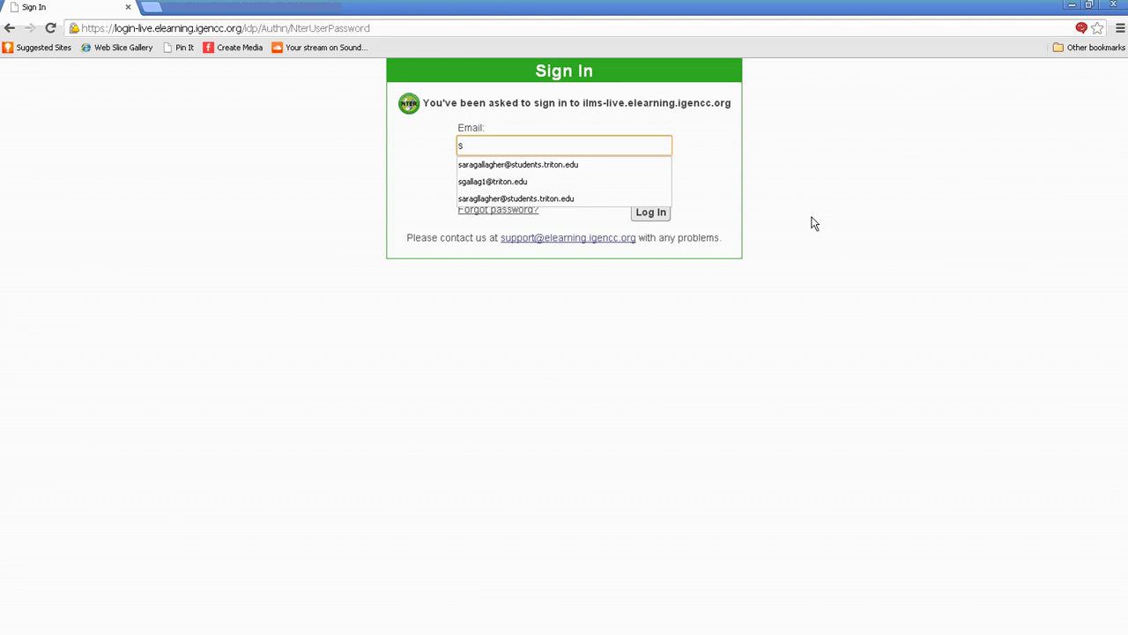
pyautogui.press('Down')
pyautogui.press('Return')
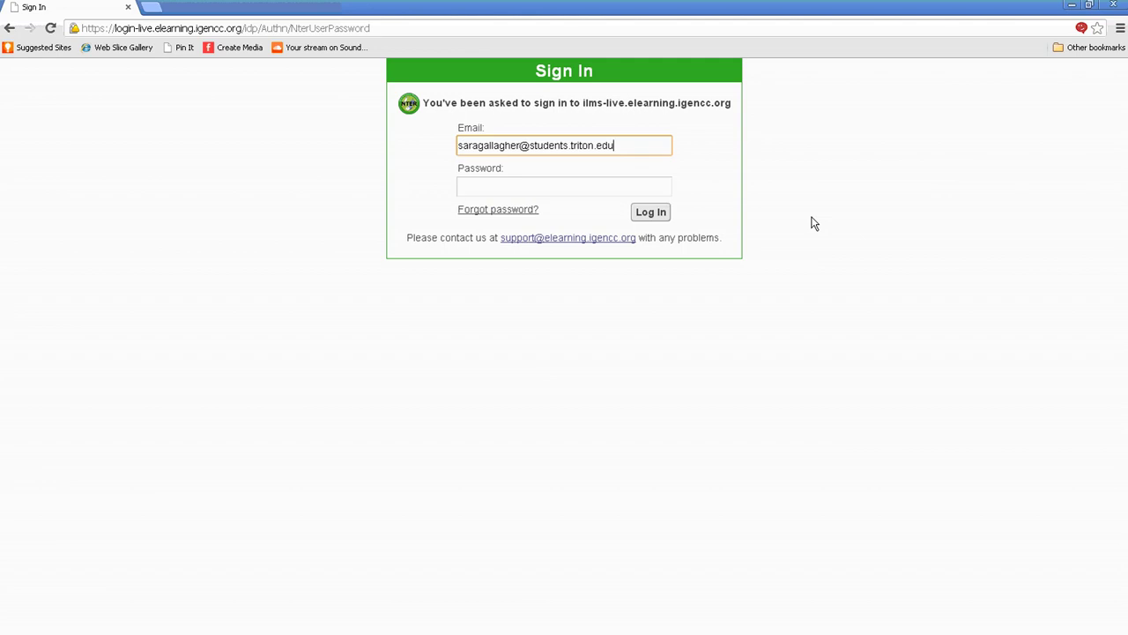
pyautogui.click(576, 187)
pyautogui.write('****')
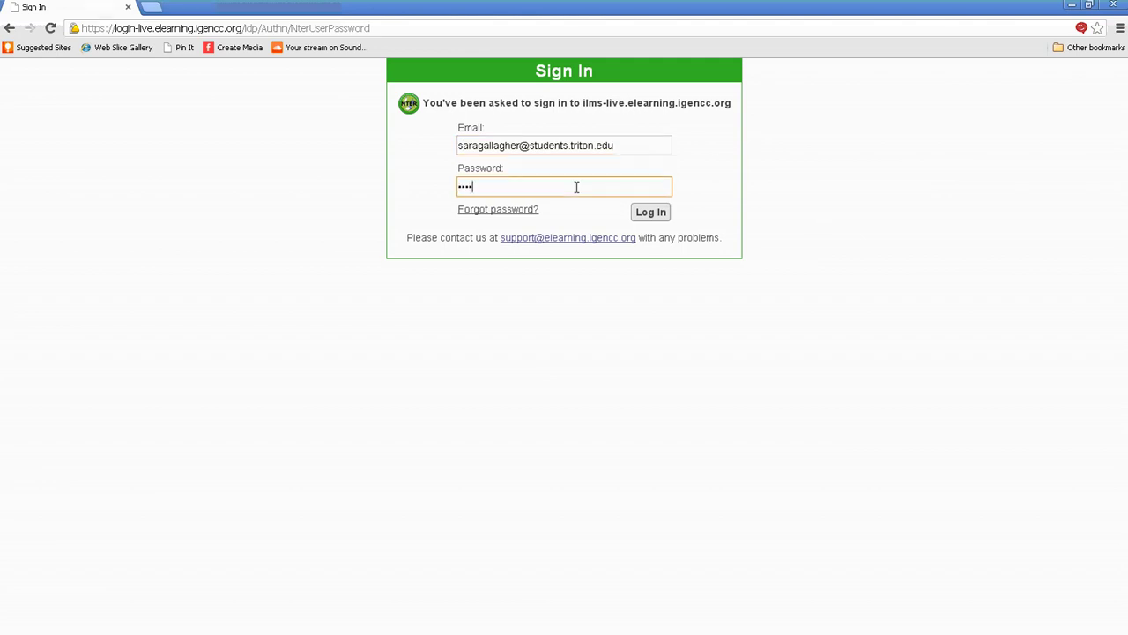
pyautogui.write('****')
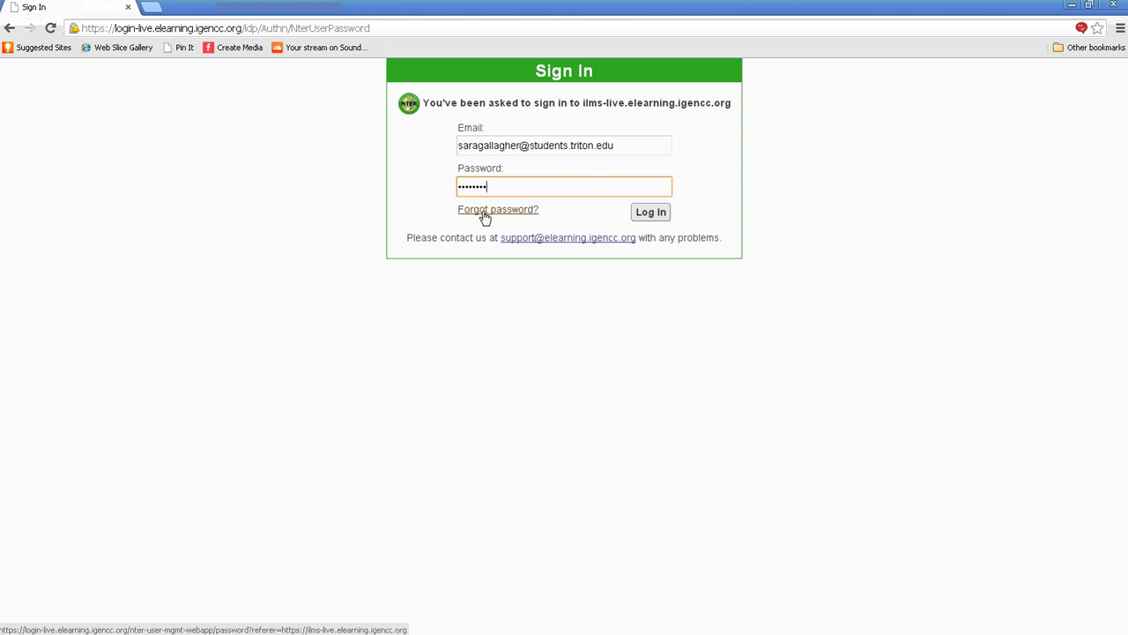
pyautogui.click(652, 212)
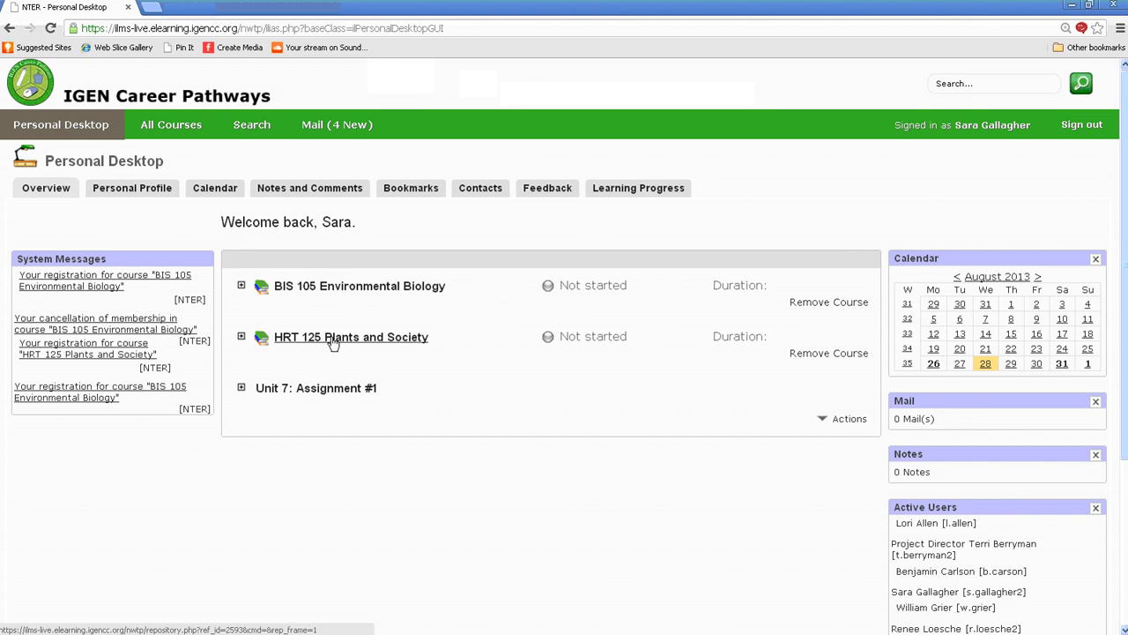
# Open the HRT 125 Plants and Society course and look through its list of content folders
pyautogui.click(333, 344)
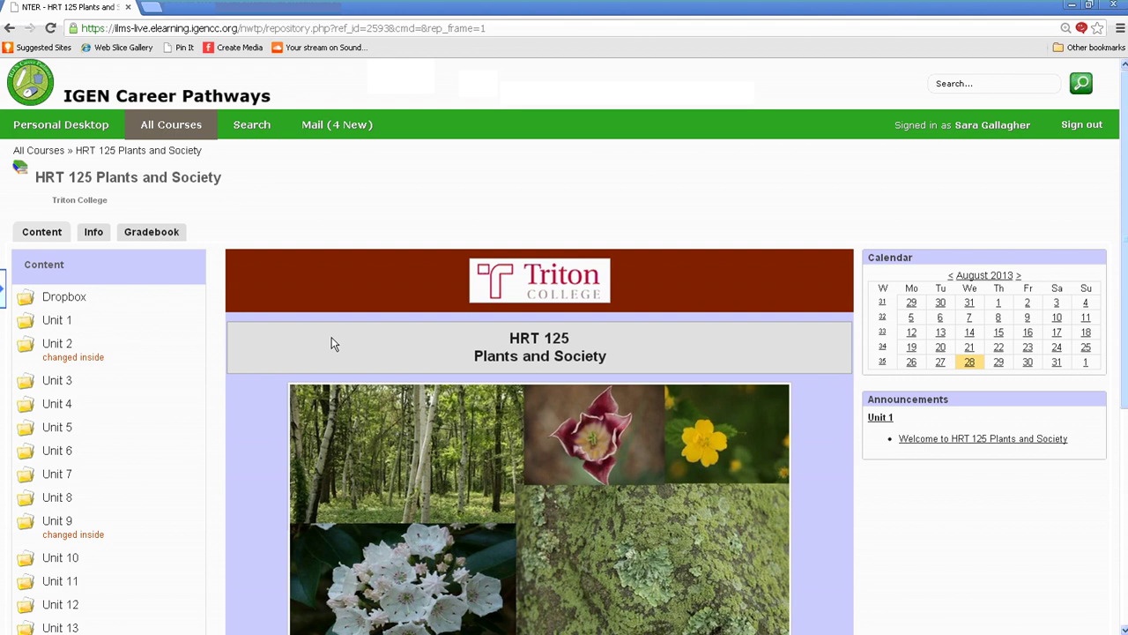
pyautogui.scroll(-1, 331, 336)
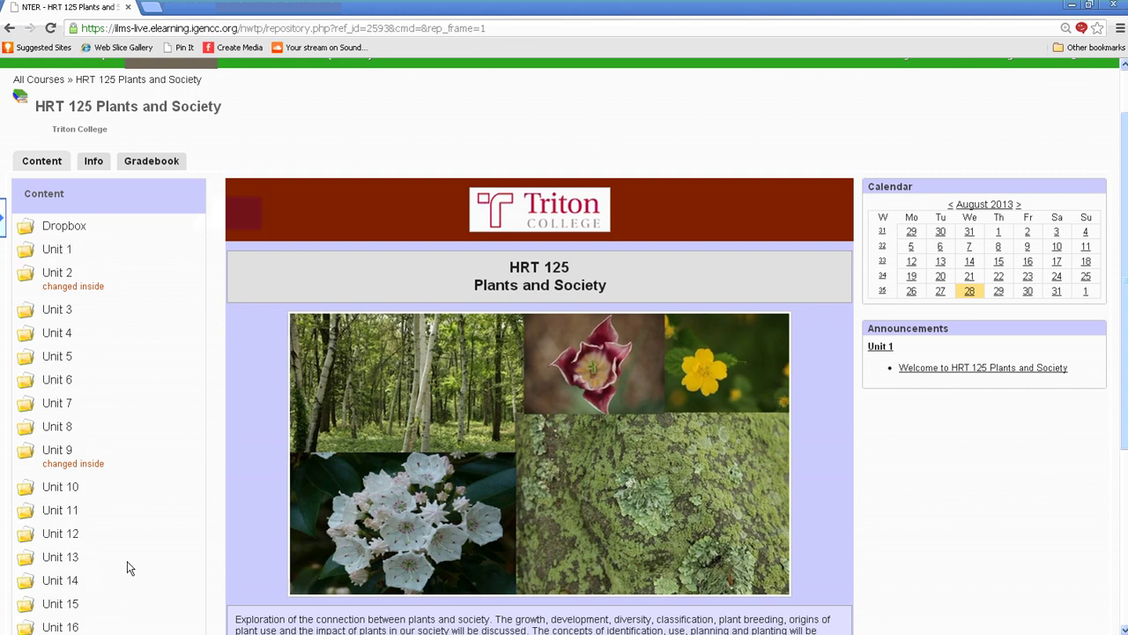
pyautogui.scroll(-1, 133, 549)
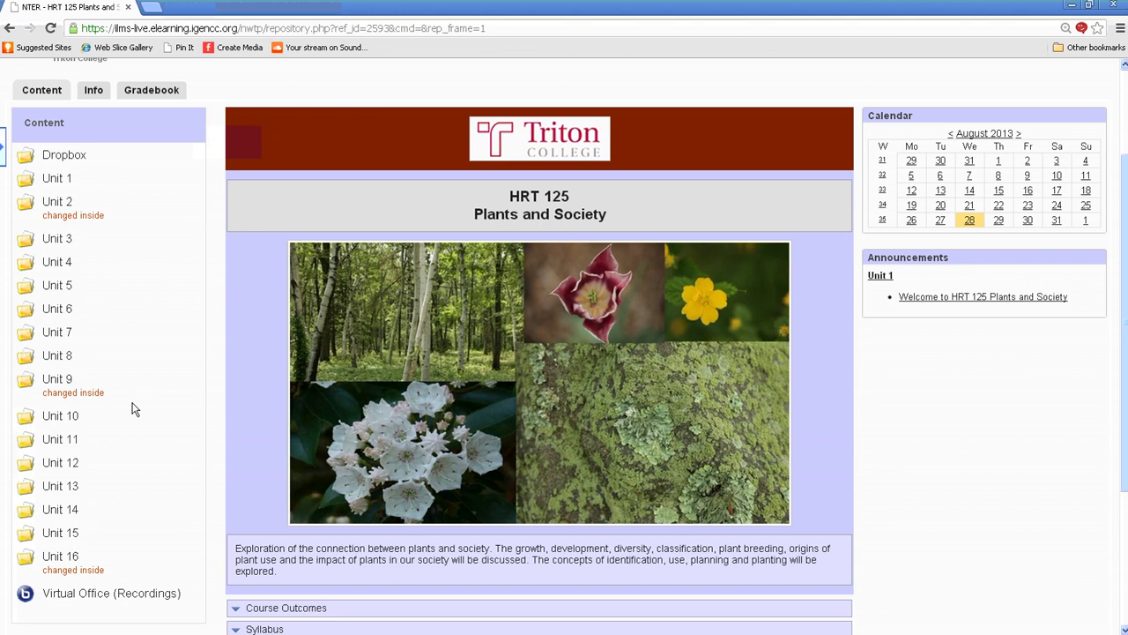
pyautogui.scroll(1, 133, 410)
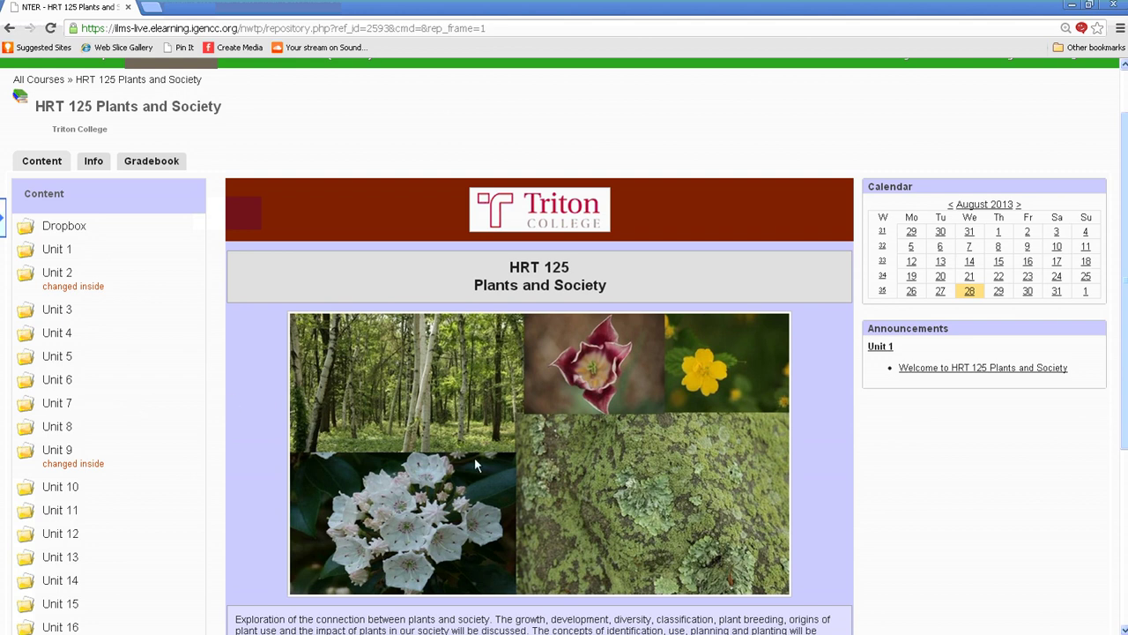
# Expand the NTER User Guides section below the course description and view the list of guides
pyautogui.scroll(-1, 474, 458)
pyautogui.scroll(-2, 485, 436)
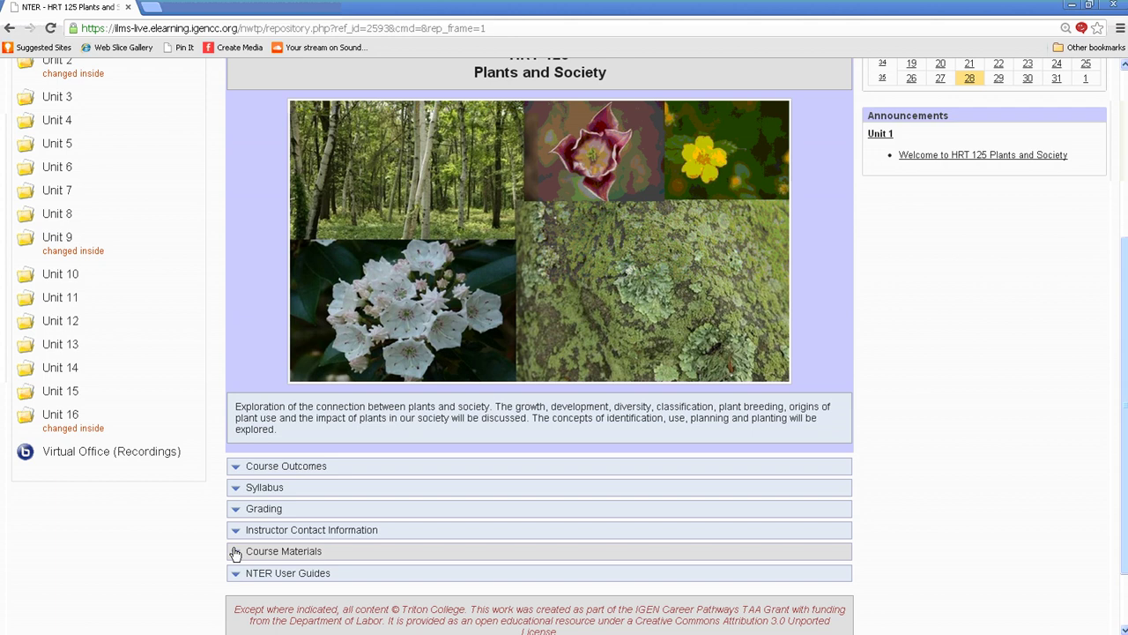
pyautogui.scroll(-1, 235, 552)
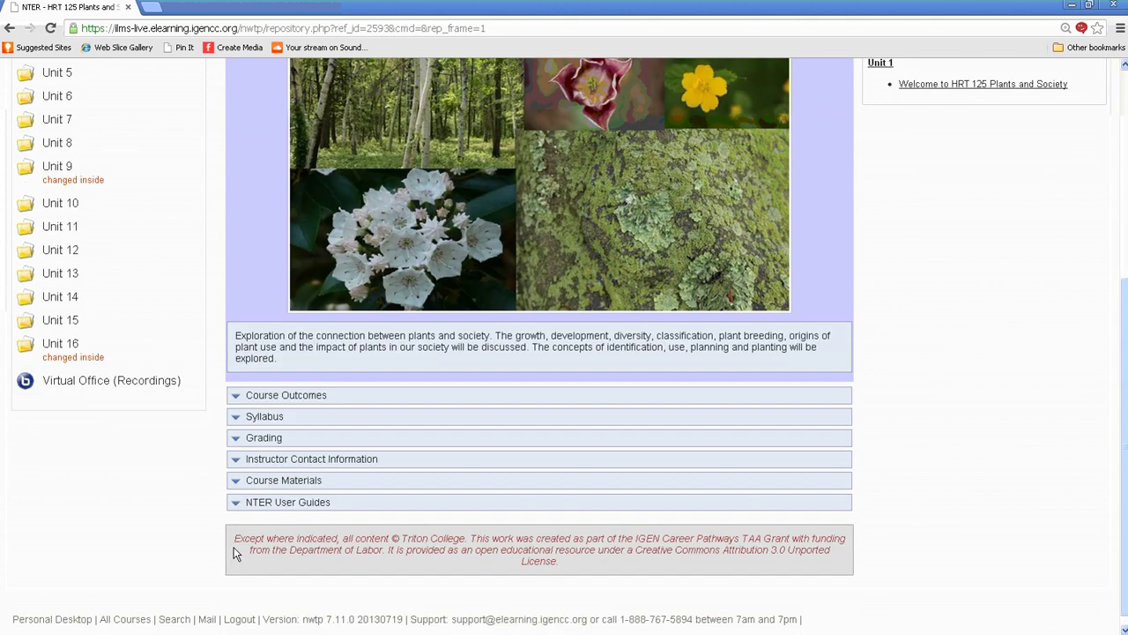
pyautogui.click(235, 503)
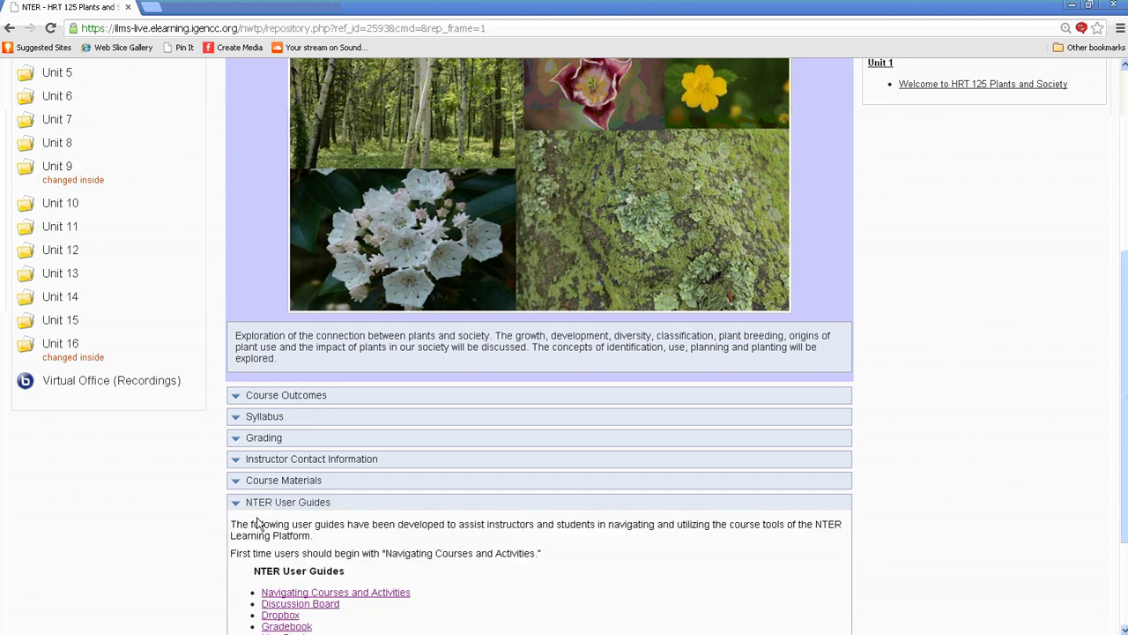
pyautogui.scroll(-2, 294, 534)
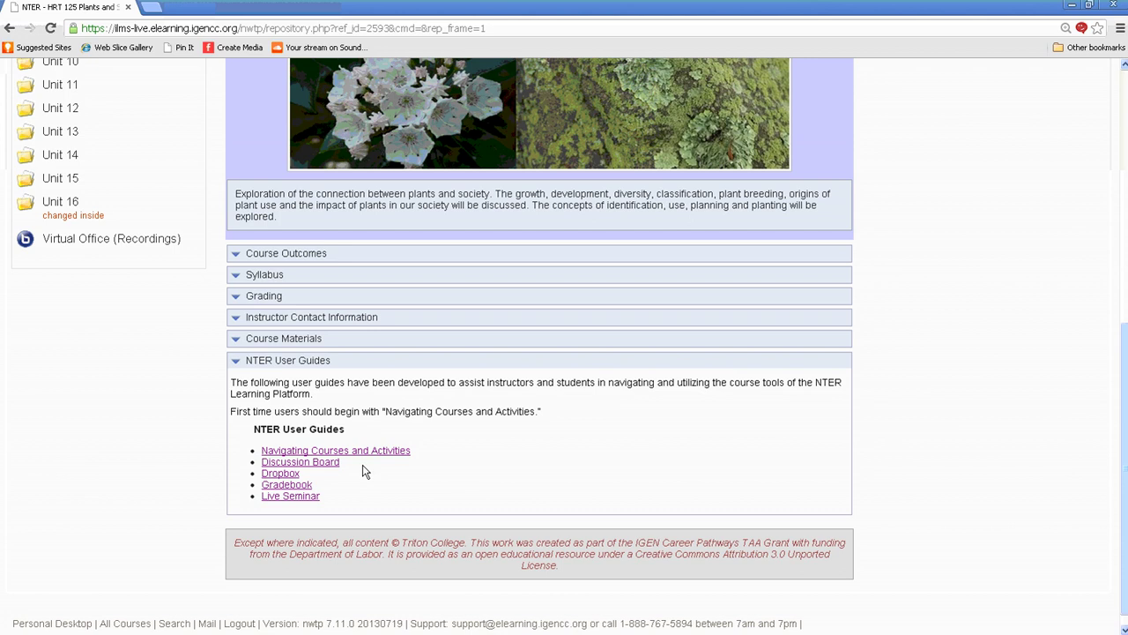
# Open the Unit 1 folder of the course and review its activities, objectives and to-do list
pyautogui.scroll(2, 363, 472)
pyautogui.scroll(3, 403, 470)
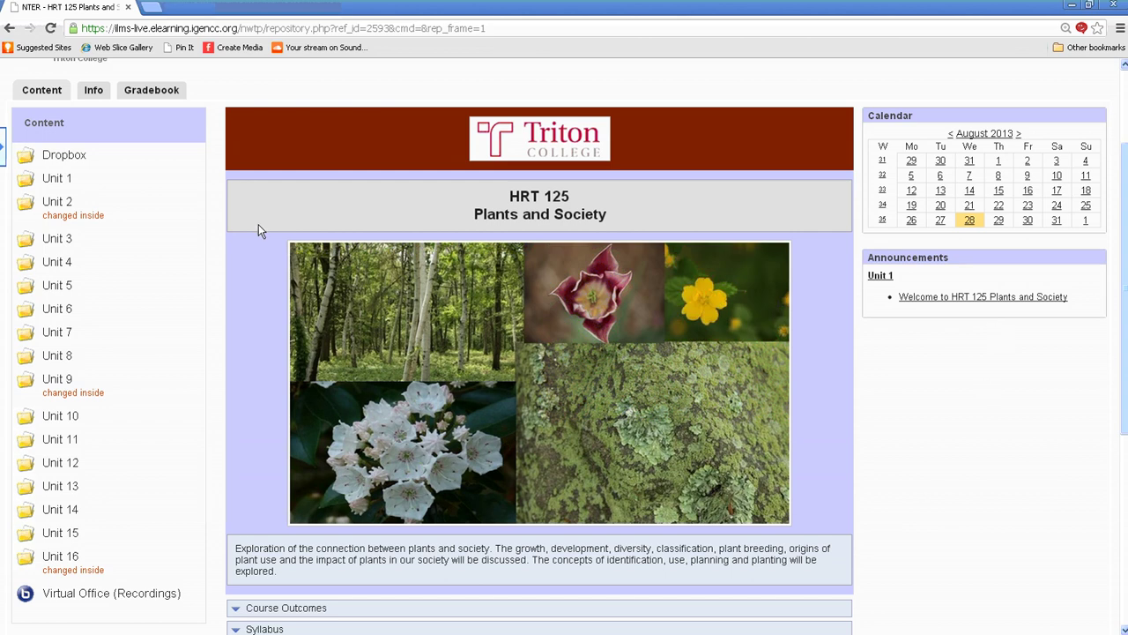
pyautogui.click(60, 183)
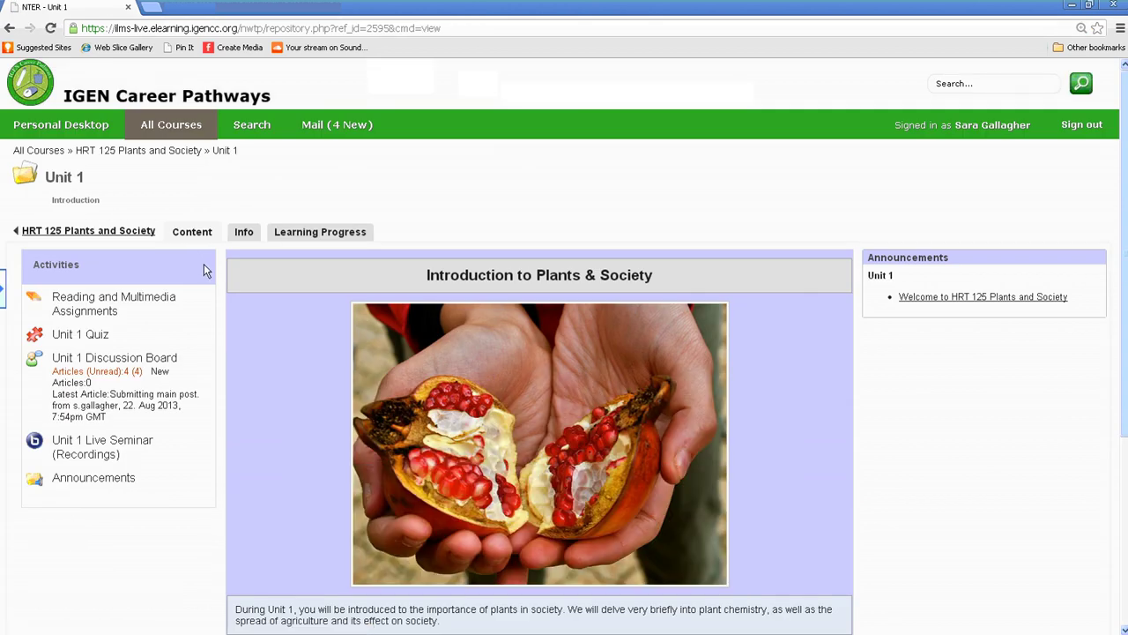
pyautogui.scroll(-1, 203, 263)
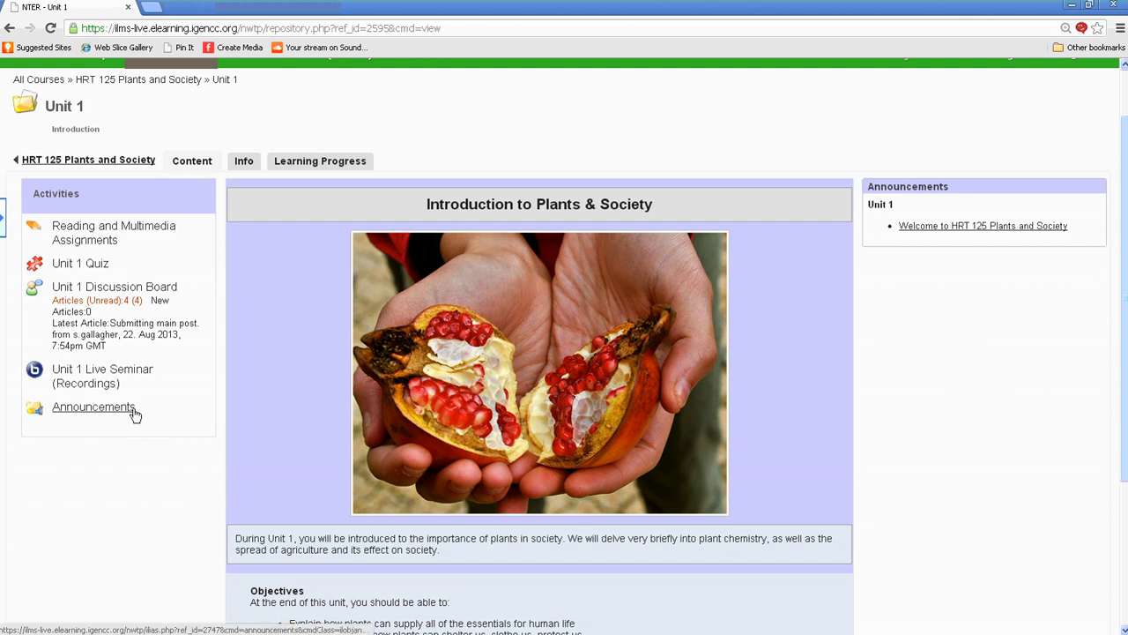
pyautogui.scroll(-1, 500, 274)
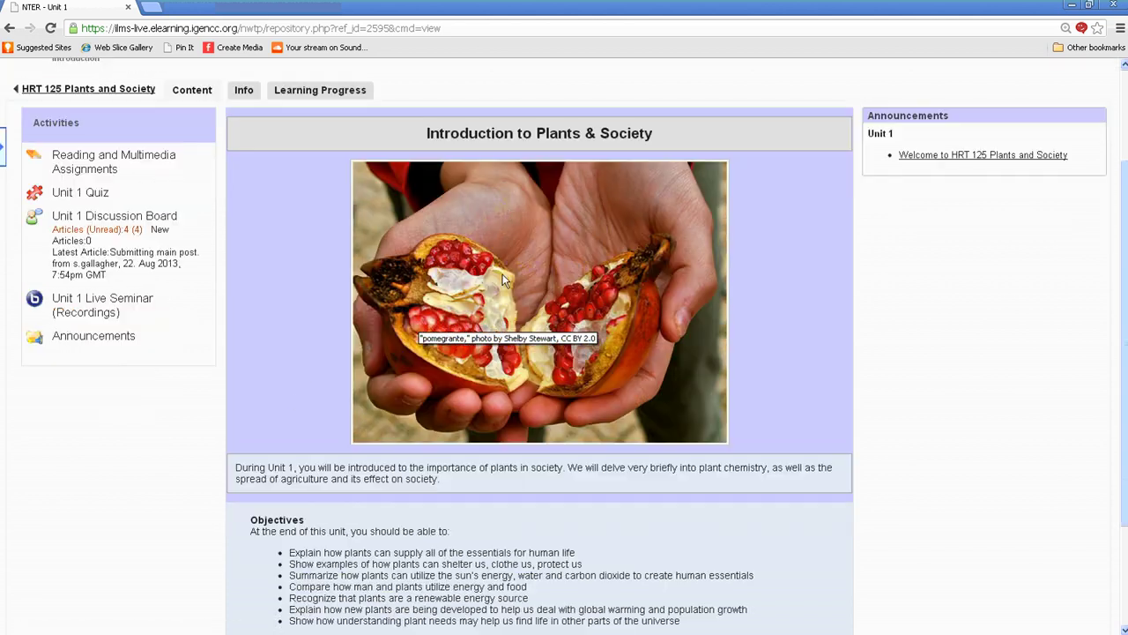
pyautogui.scroll(-2, 505, 456)
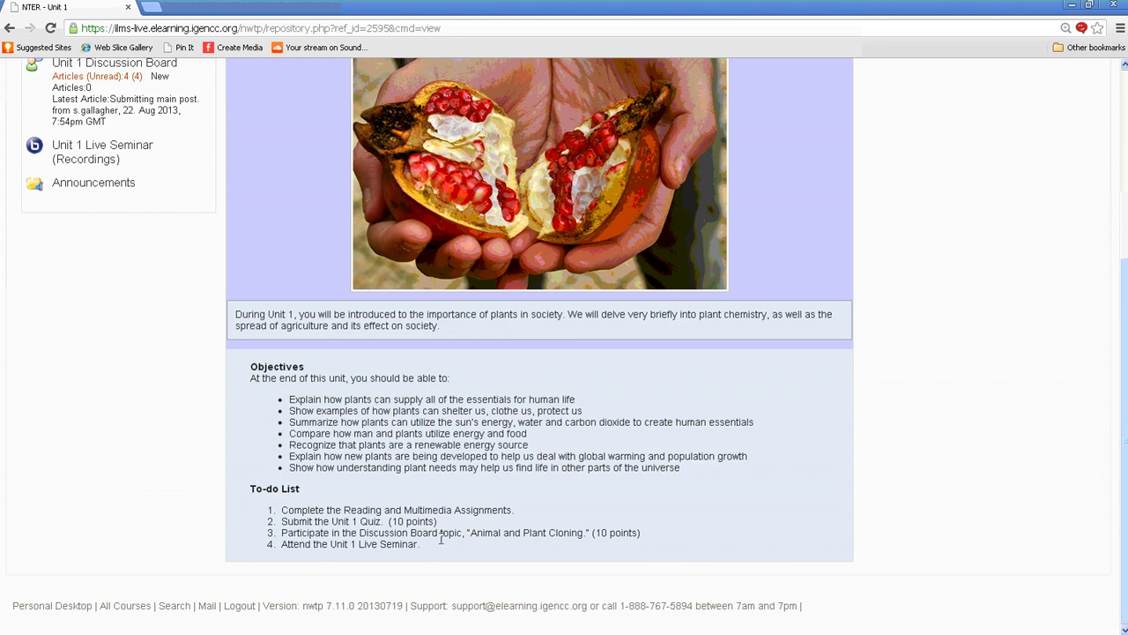
pyautogui.scroll(3, 480, 524)
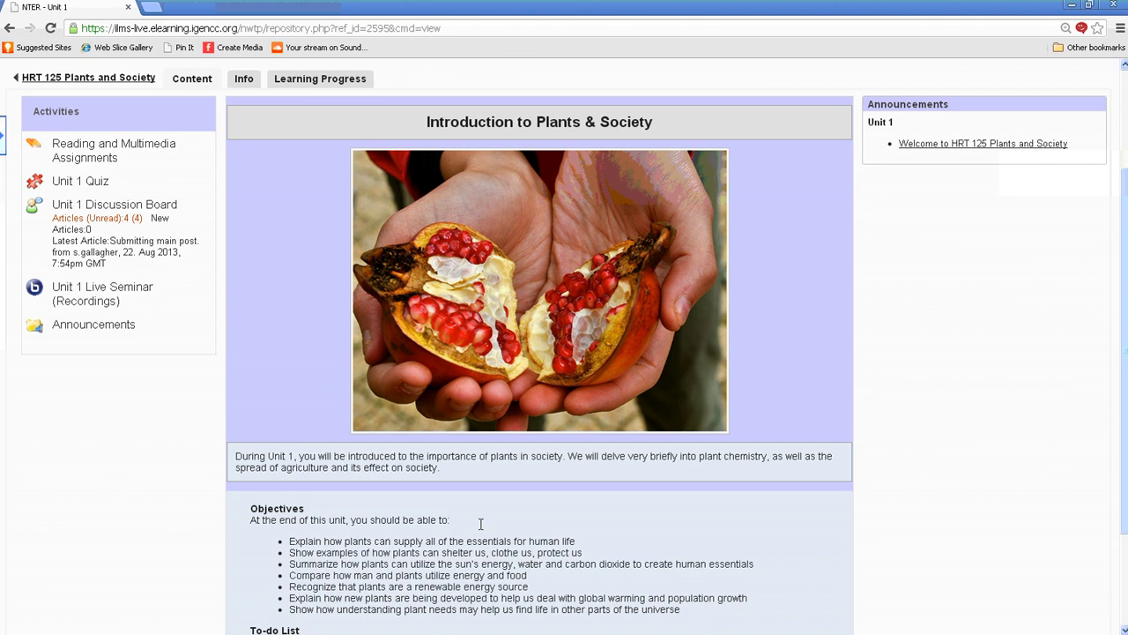
# Open Unit 1's Reading and Multimedia Assignments and expand the Pages folder in the overview tree
pyautogui.click(106, 153)
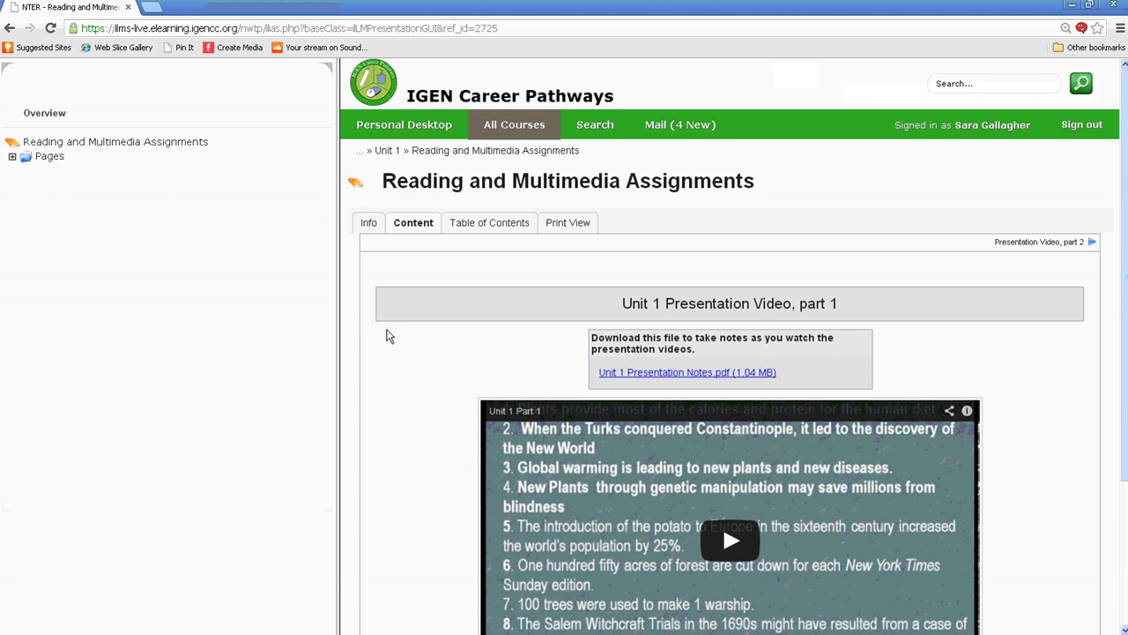
pyautogui.scroll(-1, 389, 335)
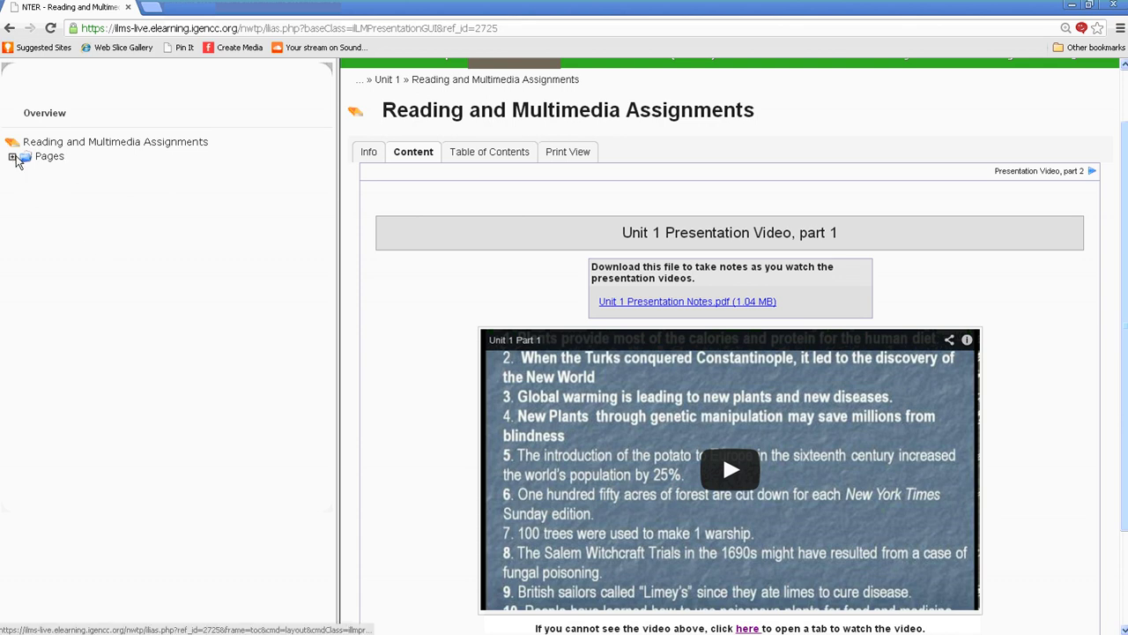
pyautogui.click(18, 161)
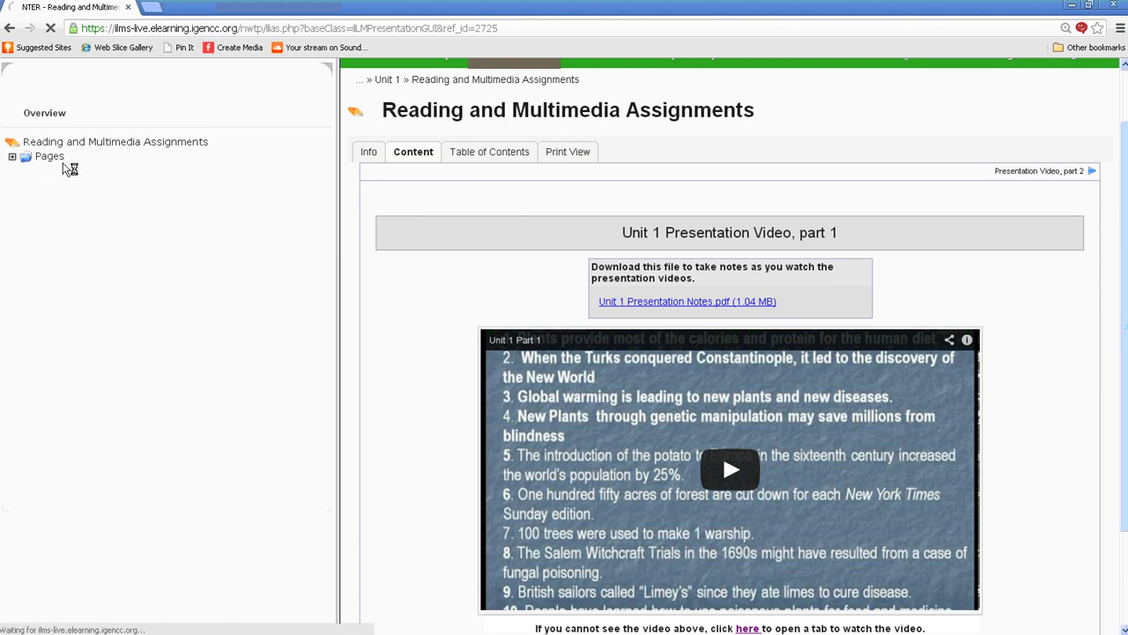
pyautogui.click(12, 156)
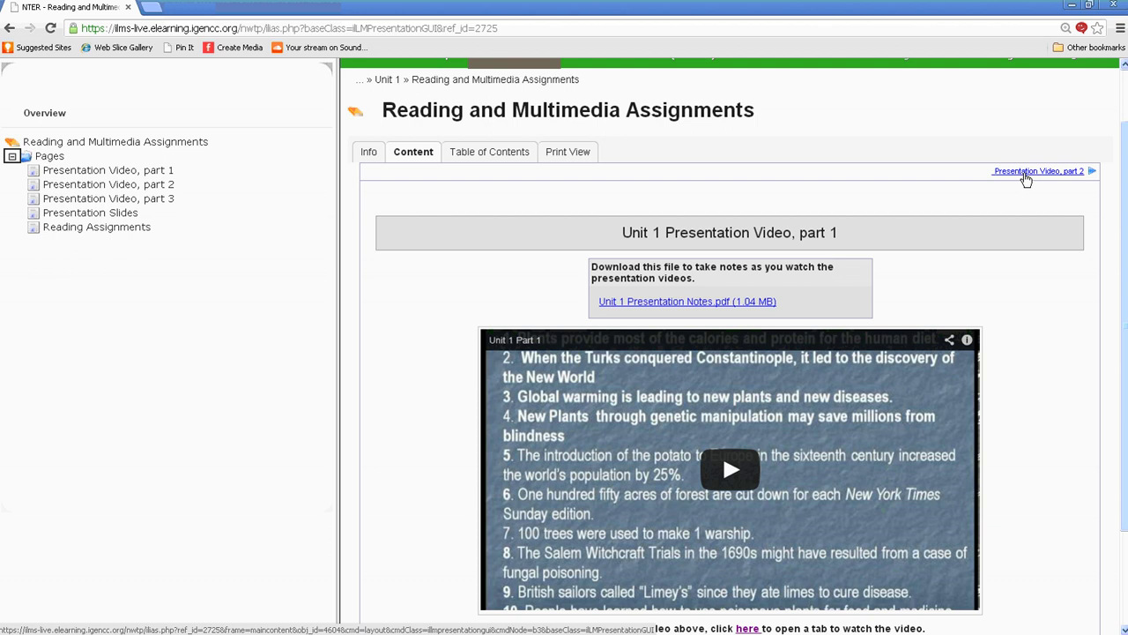
# Look over the Presentation Video, part 1 page with its alternative video link and advance to part 2
pyautogui.scroll(-1, 1035, 221)
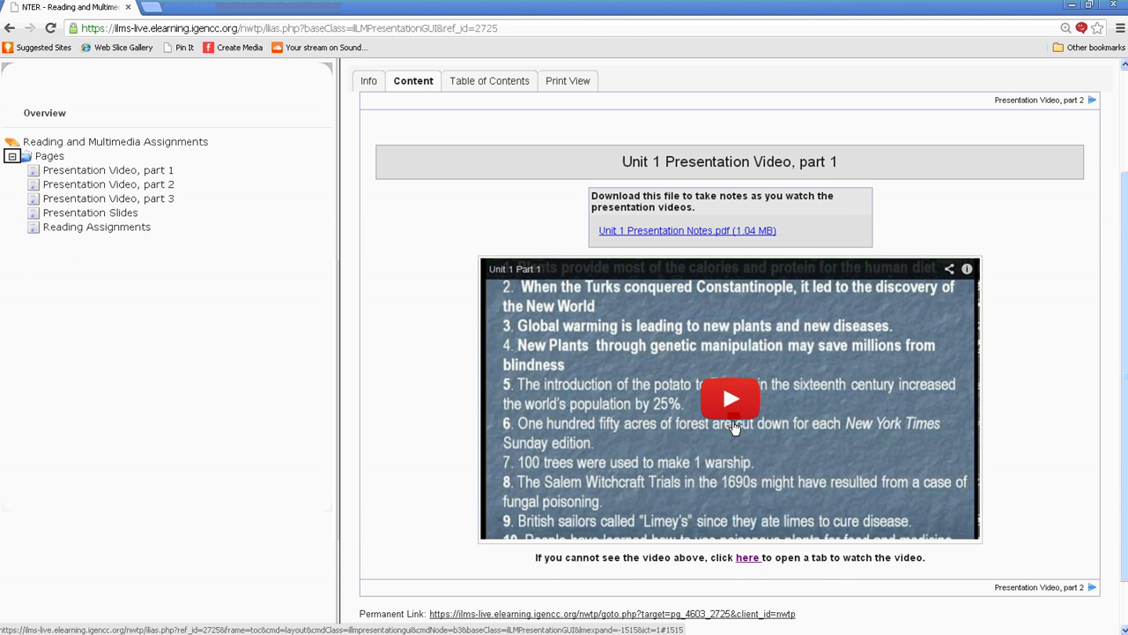
pyautogui.click(746, 560)
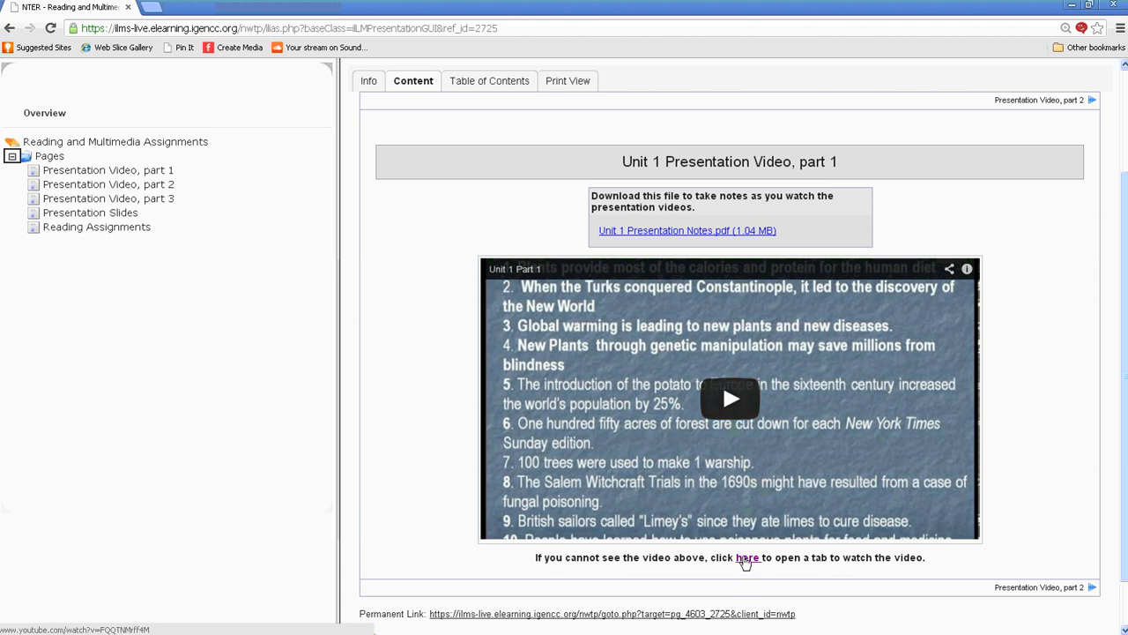
pyautogui.scroll(1, 765, 553)
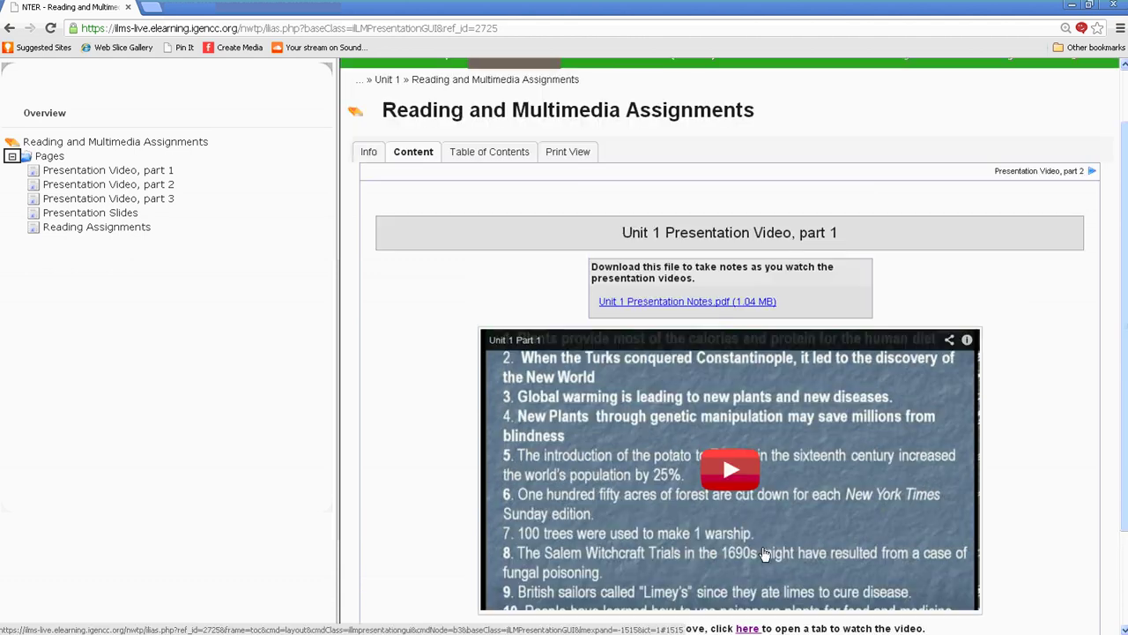
pyautogui.click(1042, 179)
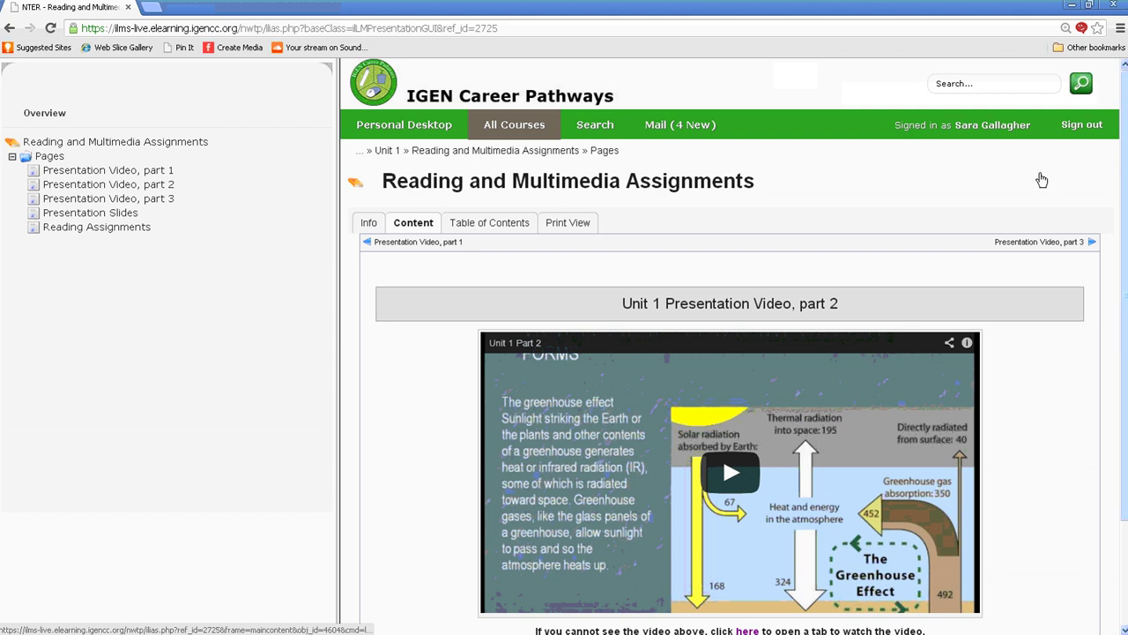
# Advance to Presentation Video, part 3, and return to the Unit 1 page
pyautogui.scroll(-1, 1063, 251)
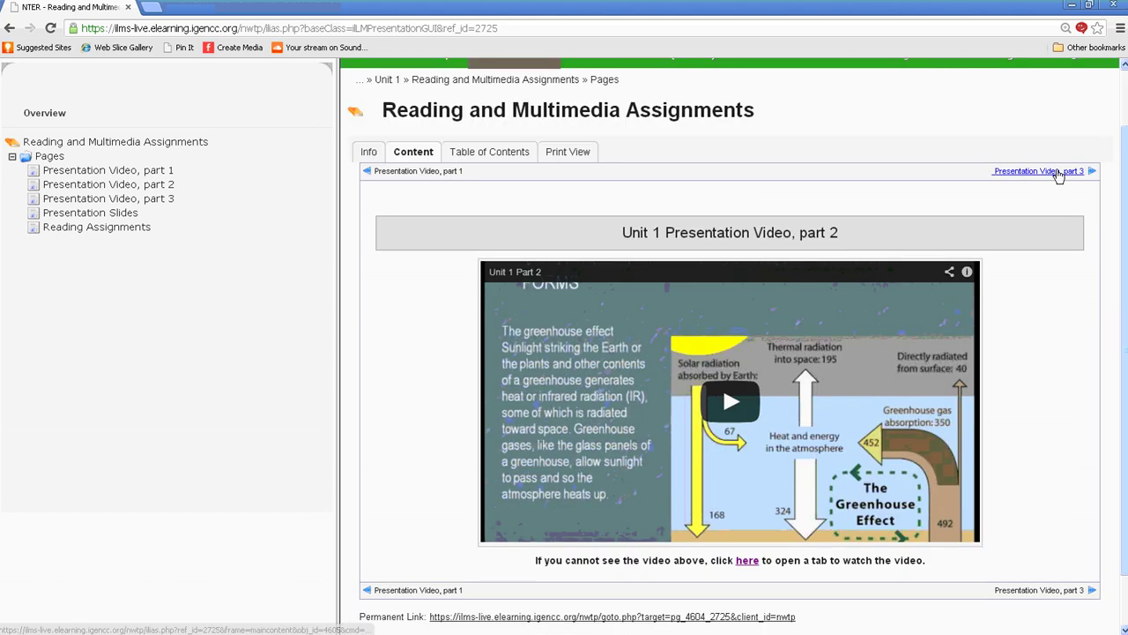
pyautogui.click(1058, 174)
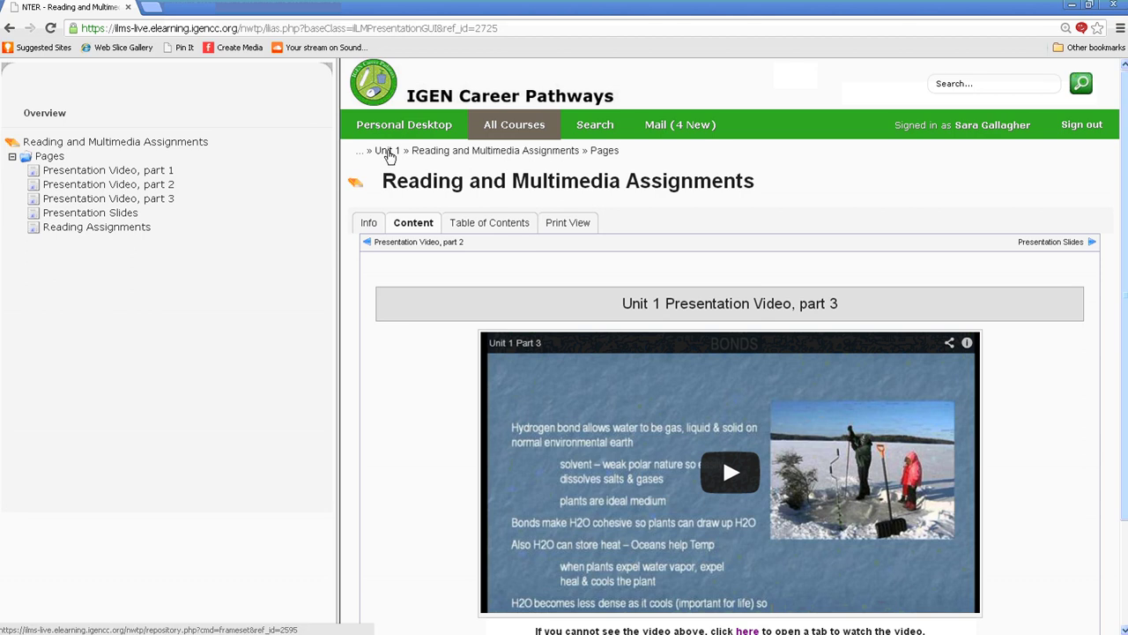
pyautogui.click(389, 152)
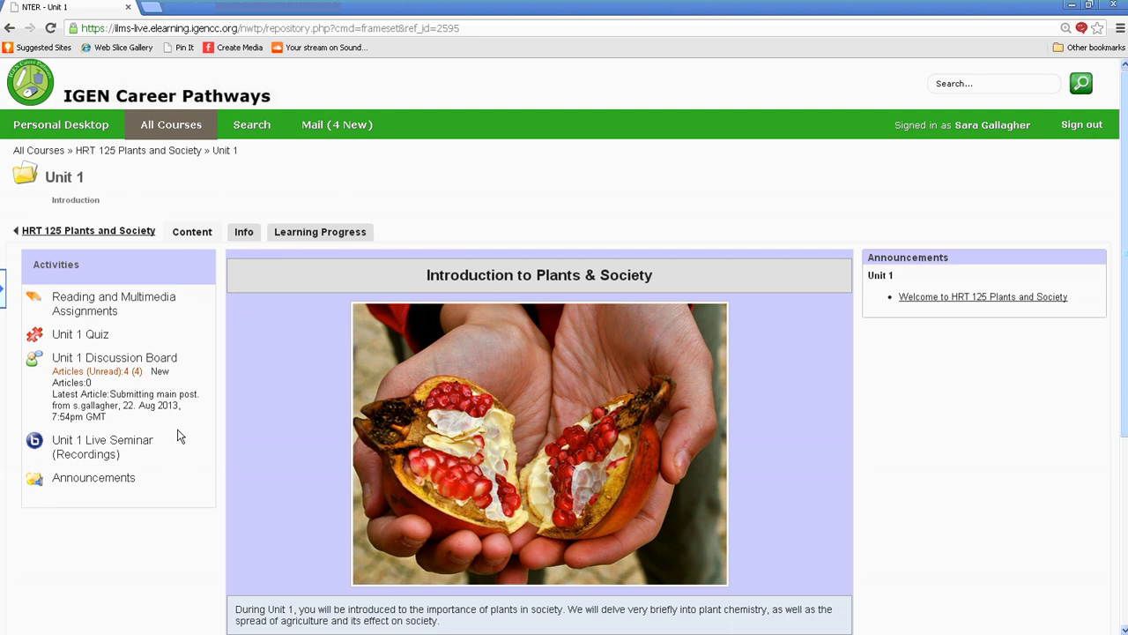
# Open the Animal and Plant Cloning topic in the Unit 1 Discussion Board
pyautogui.scroll(-1, 181, 481)
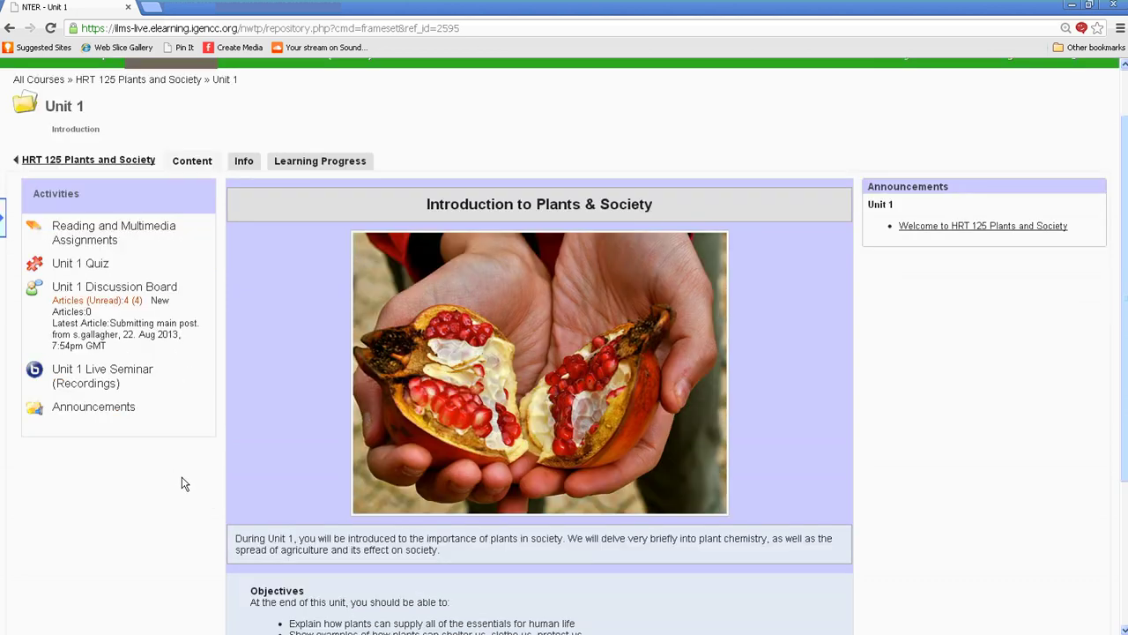
pyautogui.click(93, 291)
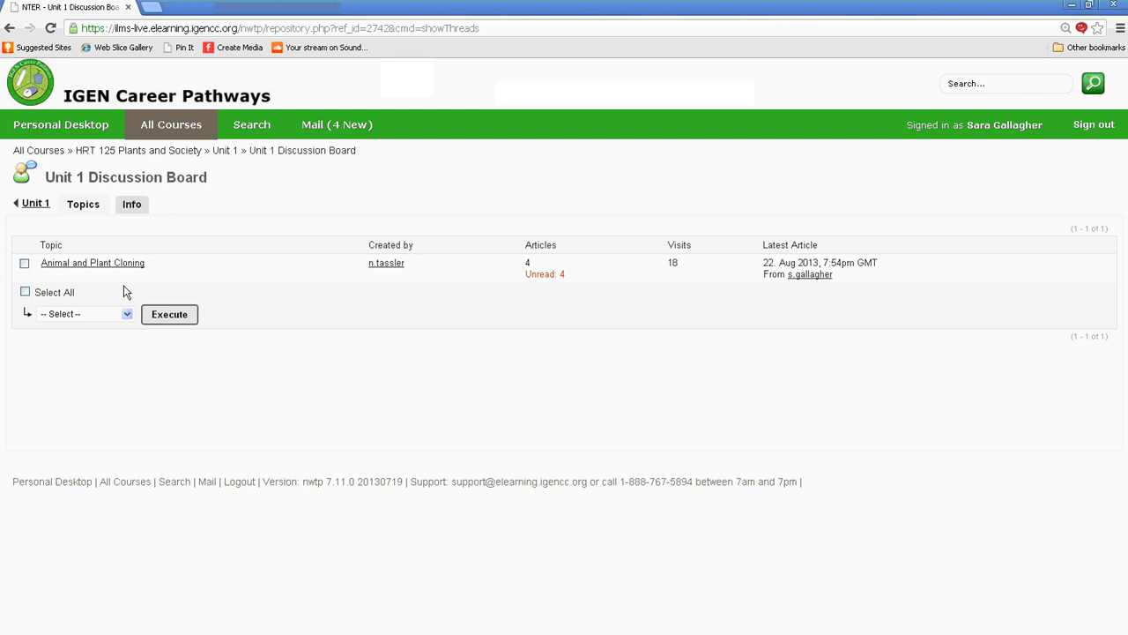
pyautogui.click(80, 265)
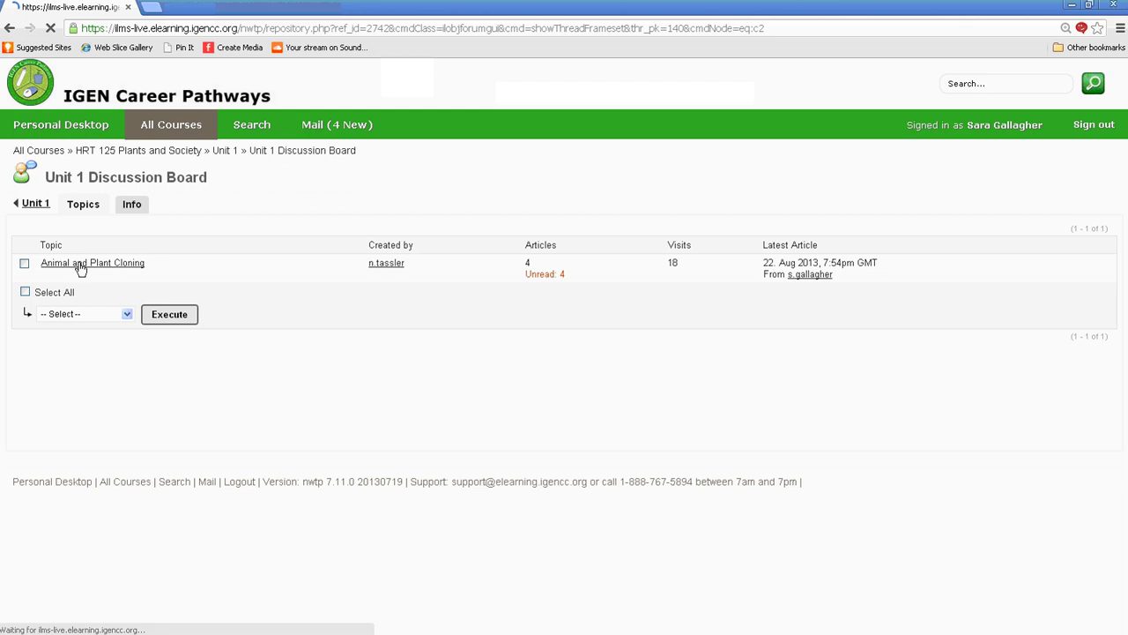
# Read through the topic's discussion prompt, its Discussion Board Rubric attachment and the existing replies, highlighting the prompt text
pyautogui.scroll(-3, 612, 433)
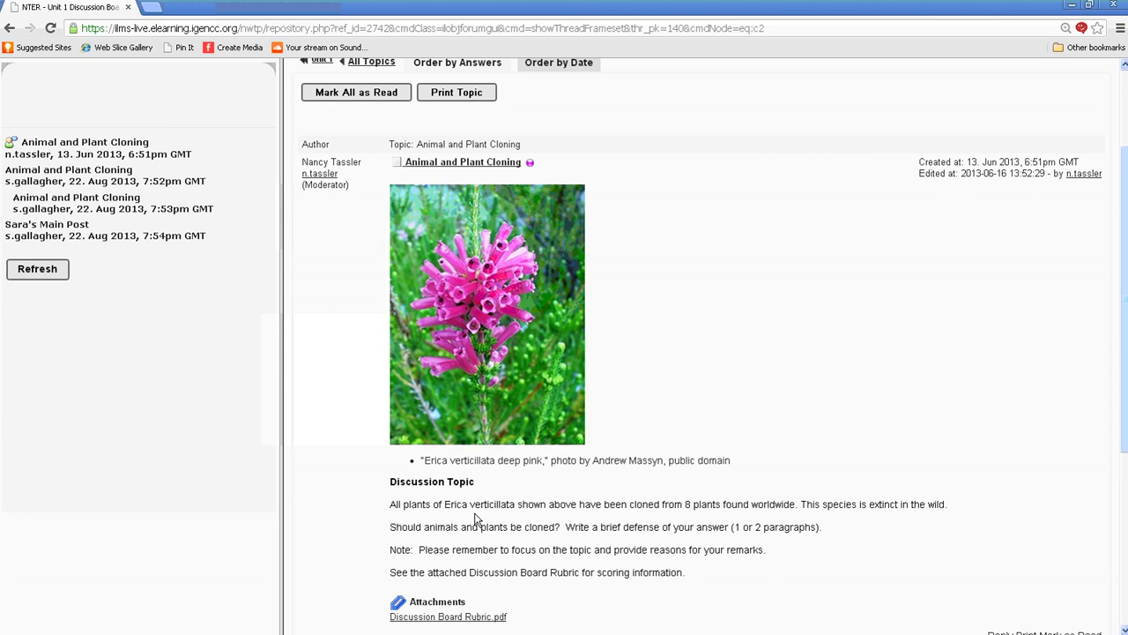
pyautogui.scroll(-1, 476, 520)
pyautogui.scroll(-1, 706, 482)
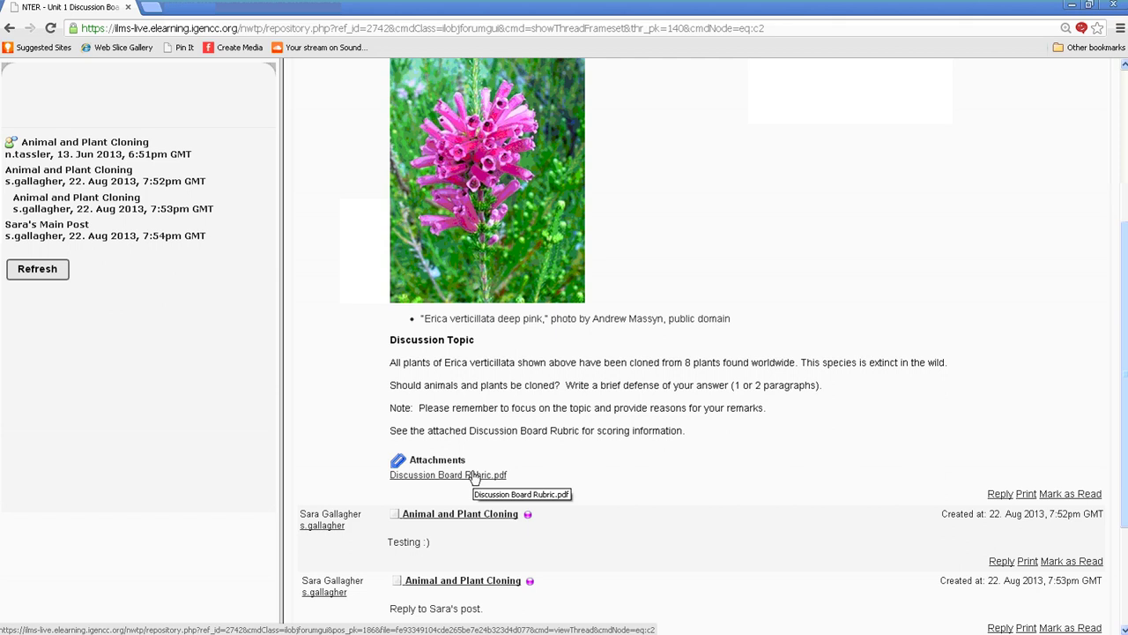
pyautogui.scroll(-1, 511, 481)
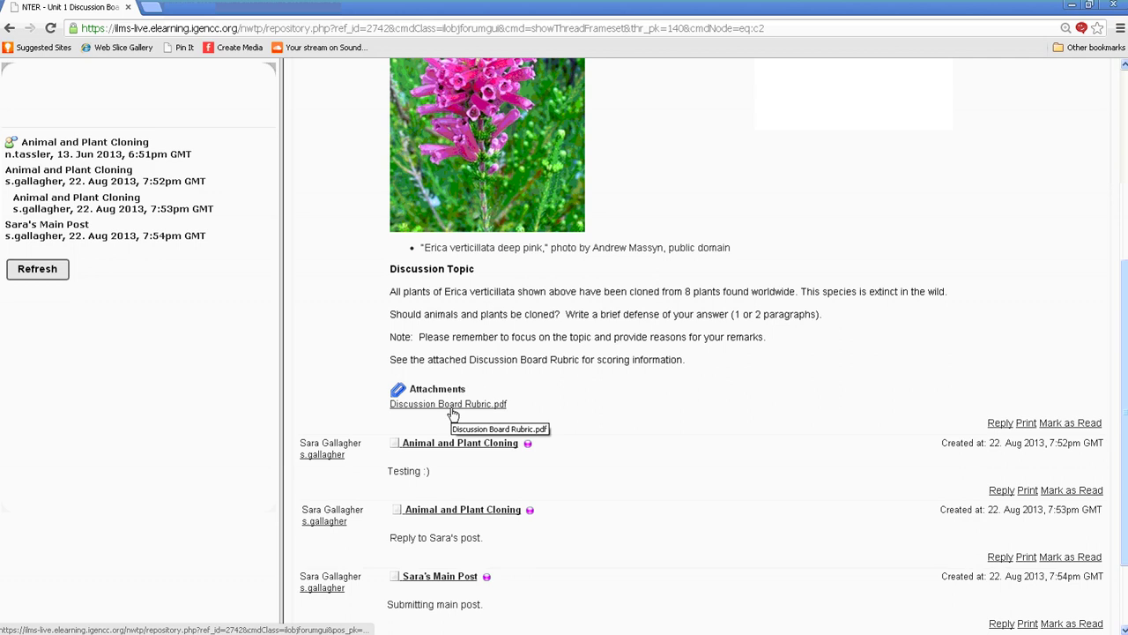
pyautogui.scroll(-1, 462, 433)
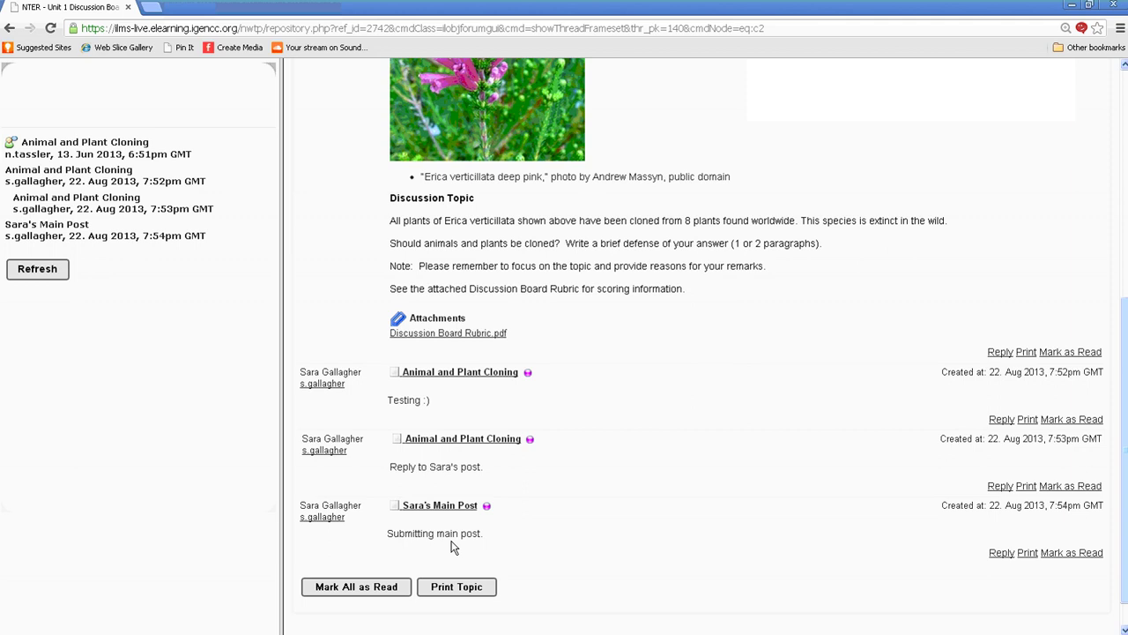
pyautogui.scroll(1, 458, 533)
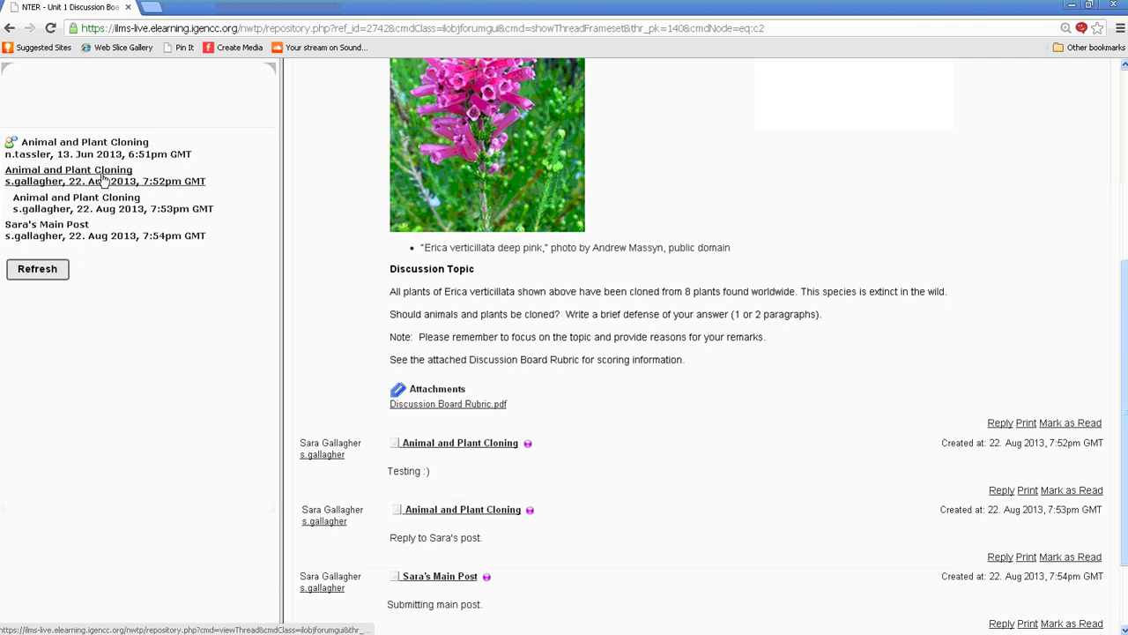
pyautogui.scroll(-2, 828, 527)
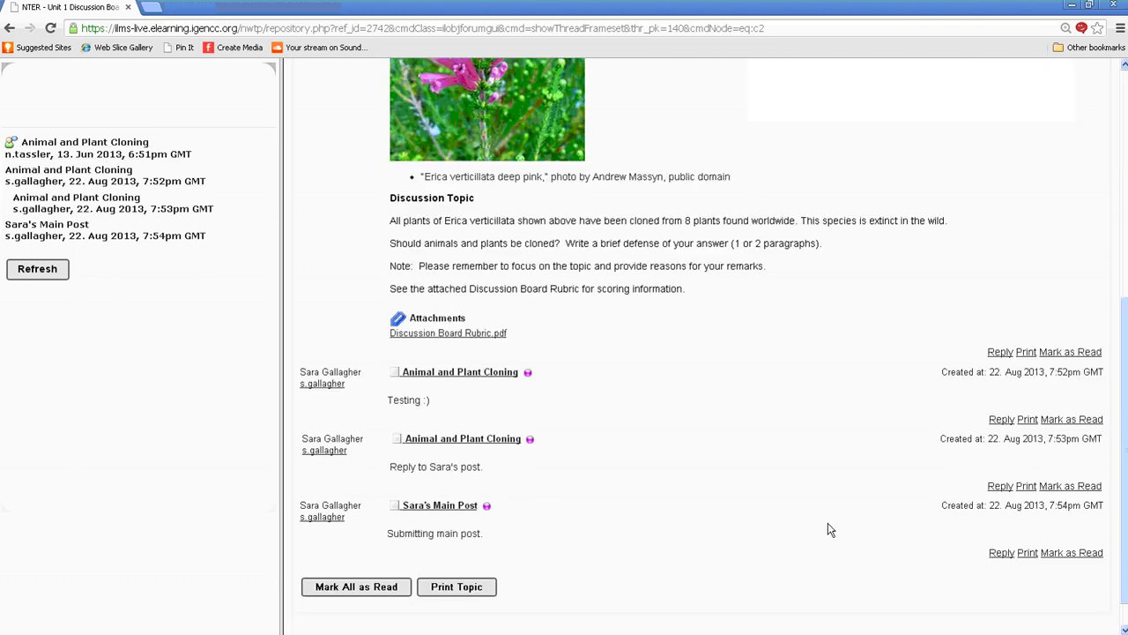
pyautogui.scroll(2, 828, 523)
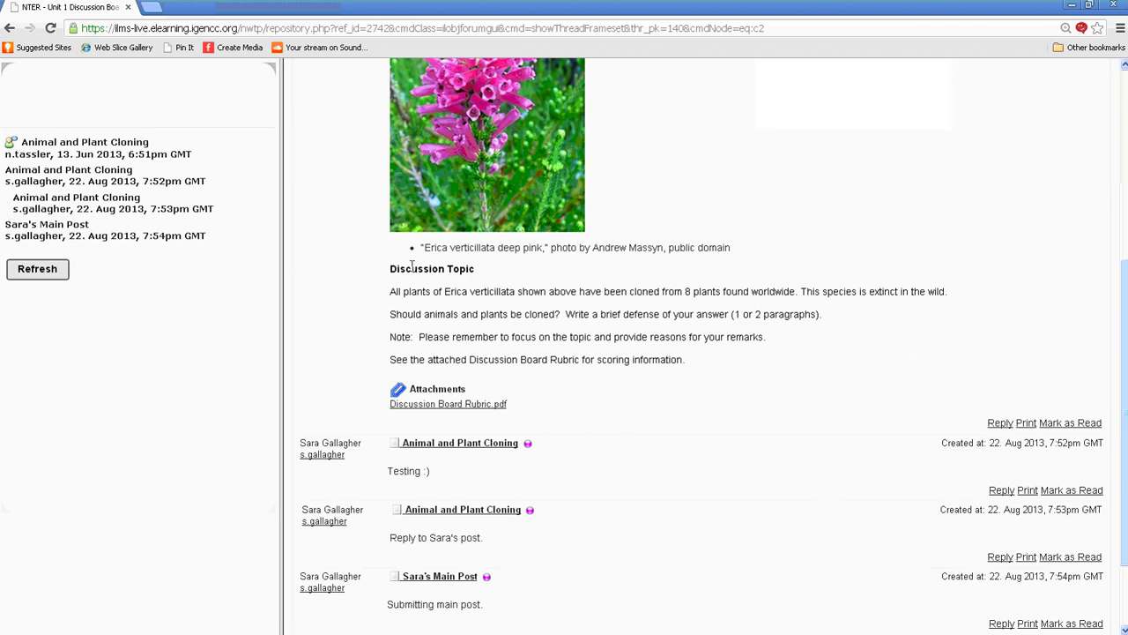
pyautogui.moveTo(388, 266); pyautogui.dragTo(693, 363)
pyautogui.click(798, 396)
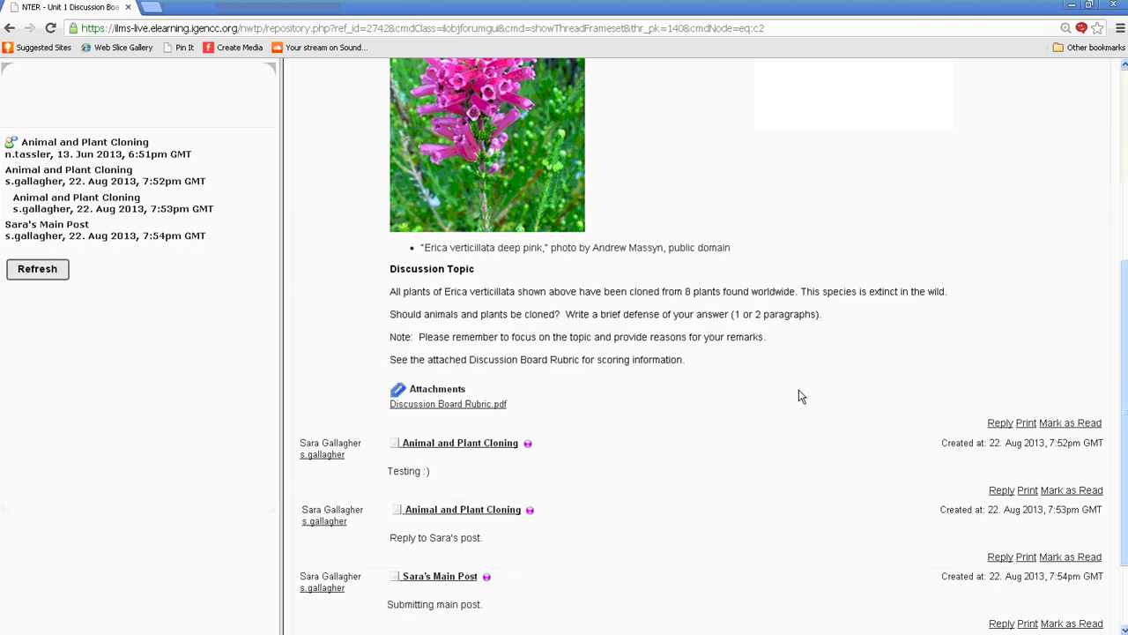
# Reply to the moderator's opening post with the text "Type information here." and submit it
pyautogui.click(1002, 428)
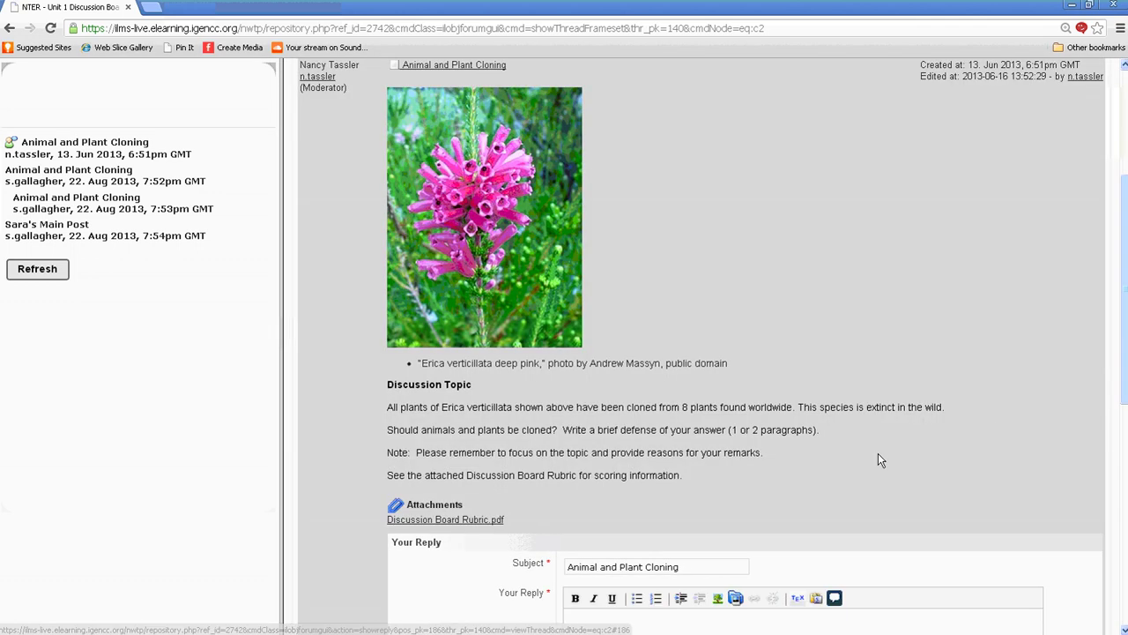
pyautogui.scroll(-3, 878, 453)
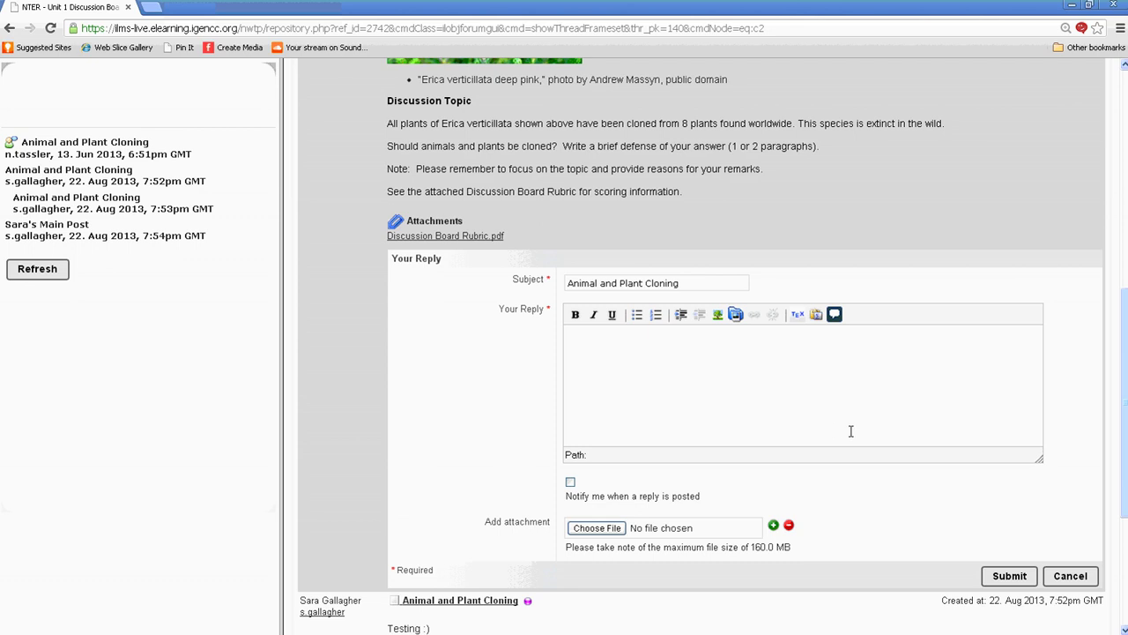
pyautogui.click(691, 394)
pyautogui.write('Type information here.')
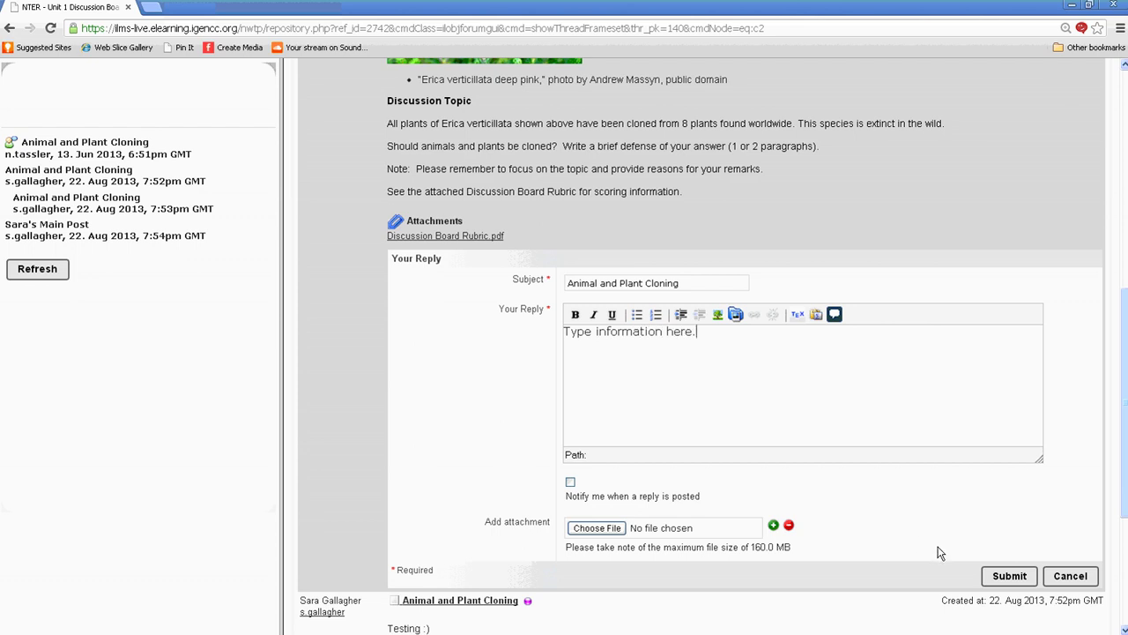
pyautogui.click(1002, 577)
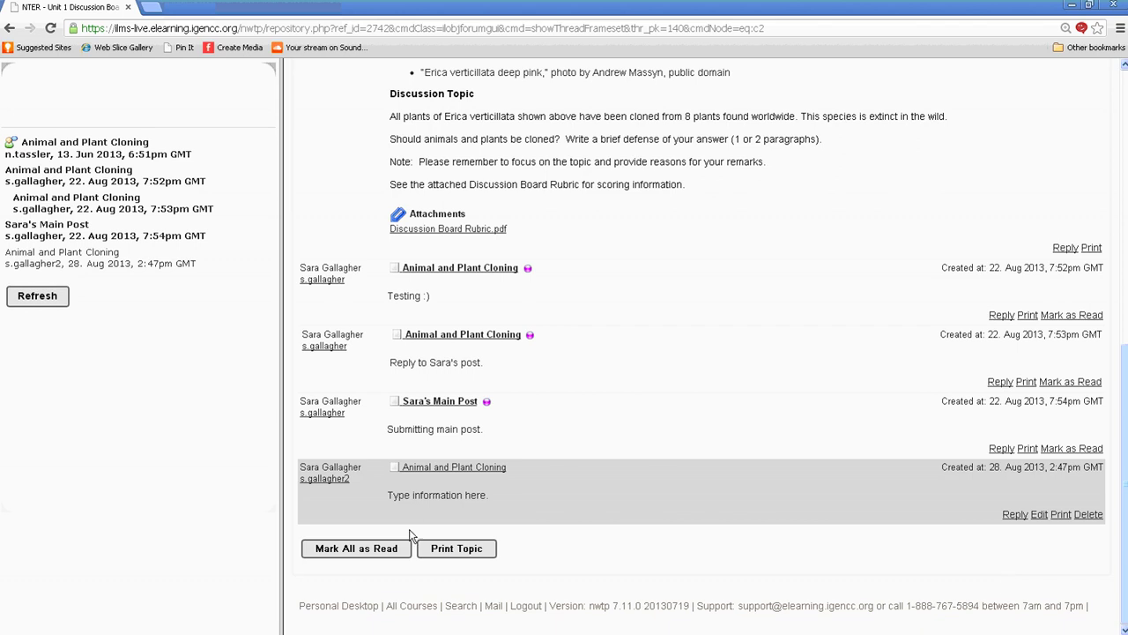
# Check the newly posted reply in the thread and look back over the topic up to its heading
pyautogui.moveTo(395, 496); pyautogui.dragTo(509, 509)
pyautogui.click(118, 377)
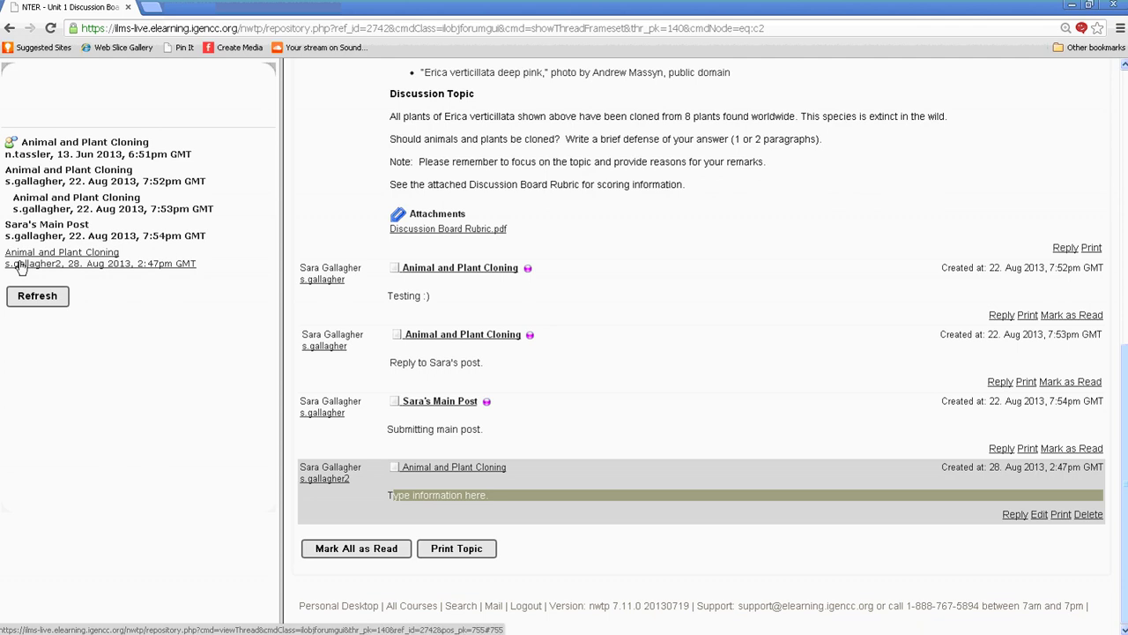
pyautogui.scroll(2, 436, 351)
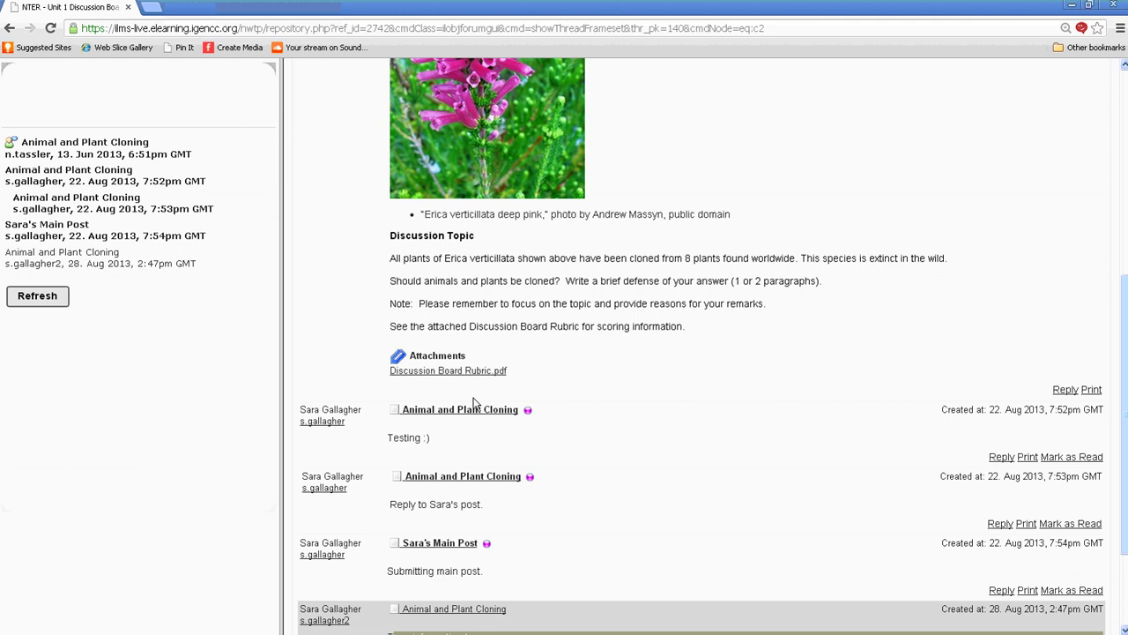
pyautogui.scroll(4, 476, 404)
pyautogui.scroll(1, 476, 404)
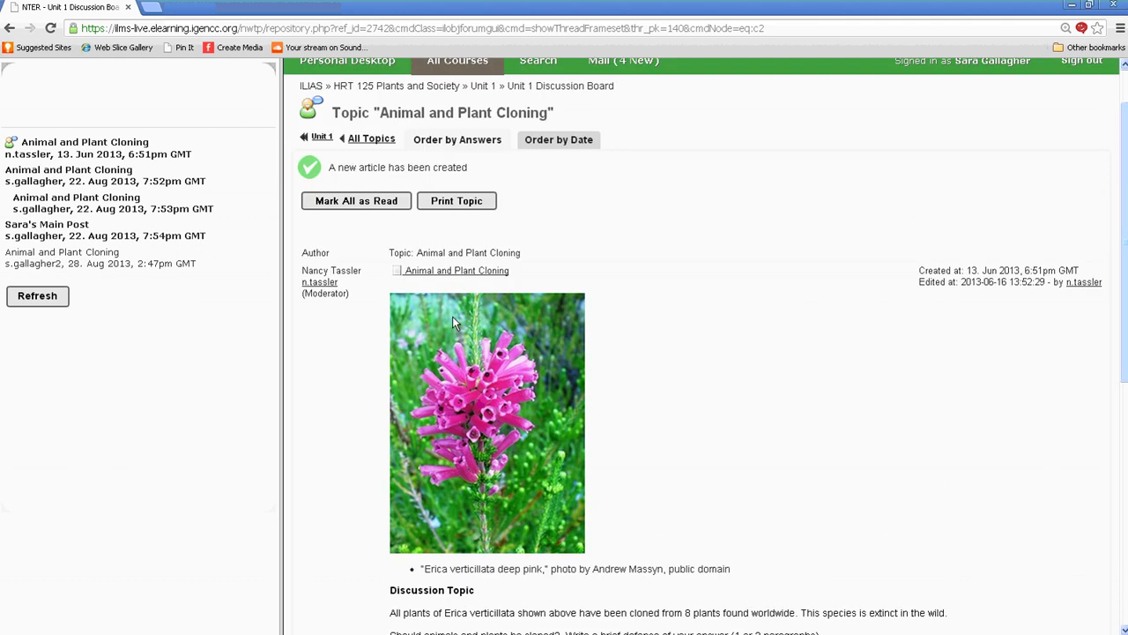
# Go back through Unit 1 to the HRT 125 Plants and Society course and open Unit 7: Assignment #1 in its Dropbox
pyautogui.click(480, 90)
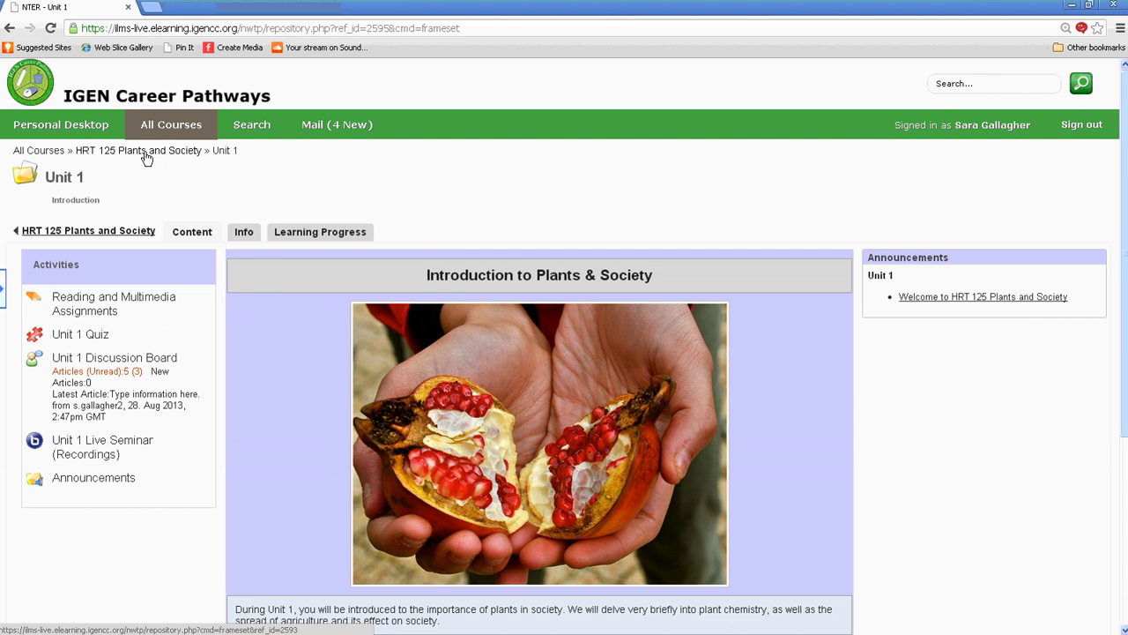
pyautogui.click(148, 157)
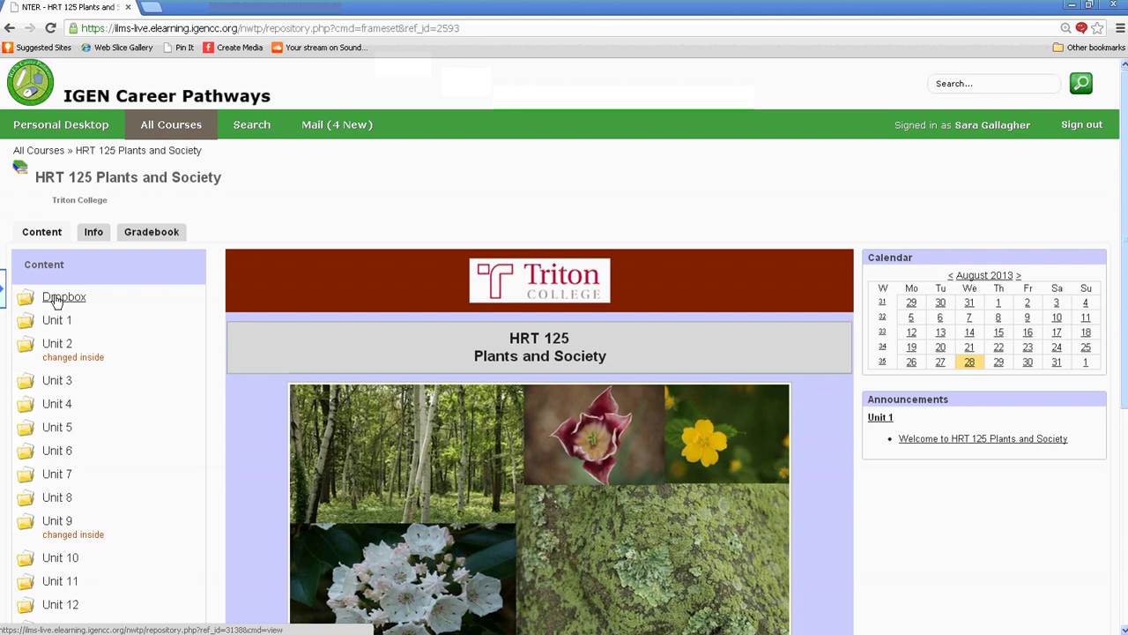
pyautogui.click(56, 299)
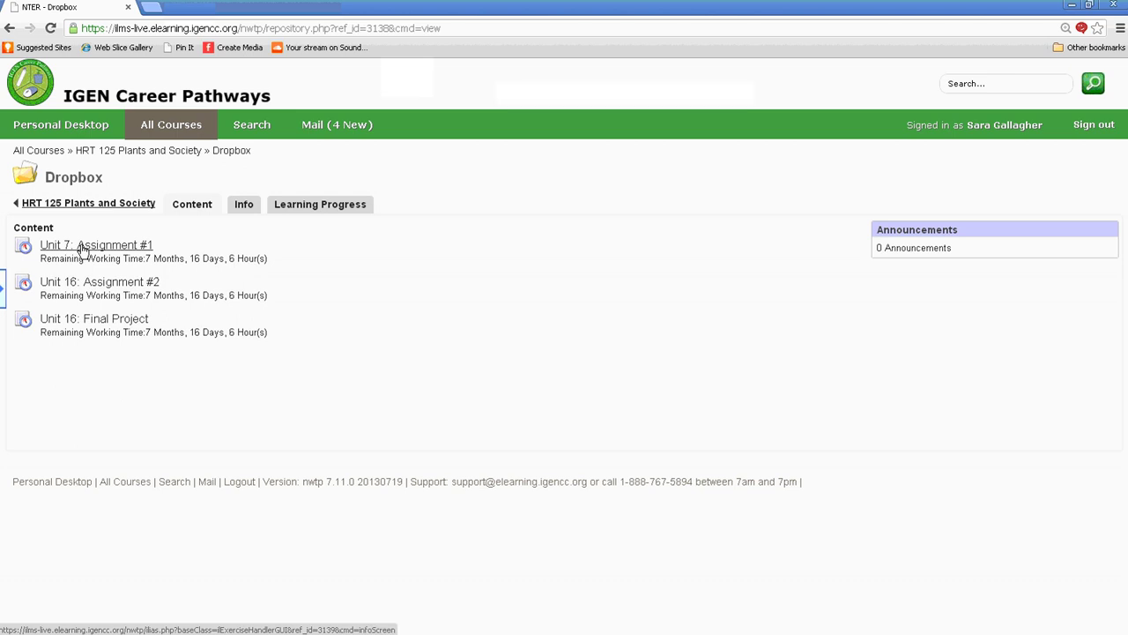
pyautogui.click(81, 250)
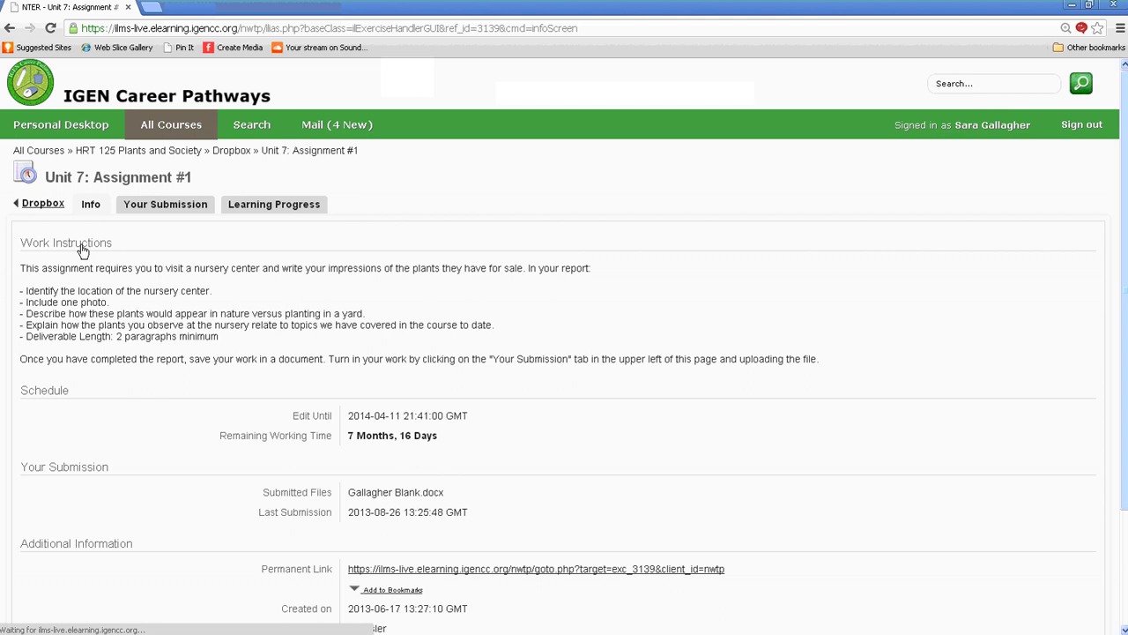
# Upload the blank .docx document from the Desktop as a single-file submission for Unit 7: Assignment #1
pyautogui.click(157, 212)
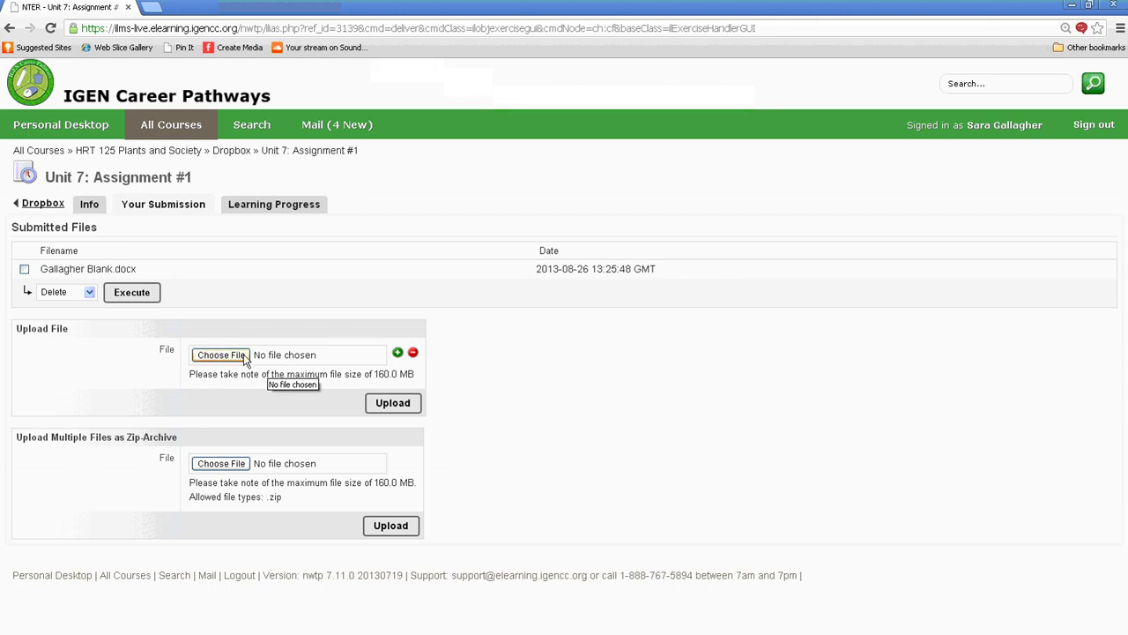
pyautogui.click(226, 360)
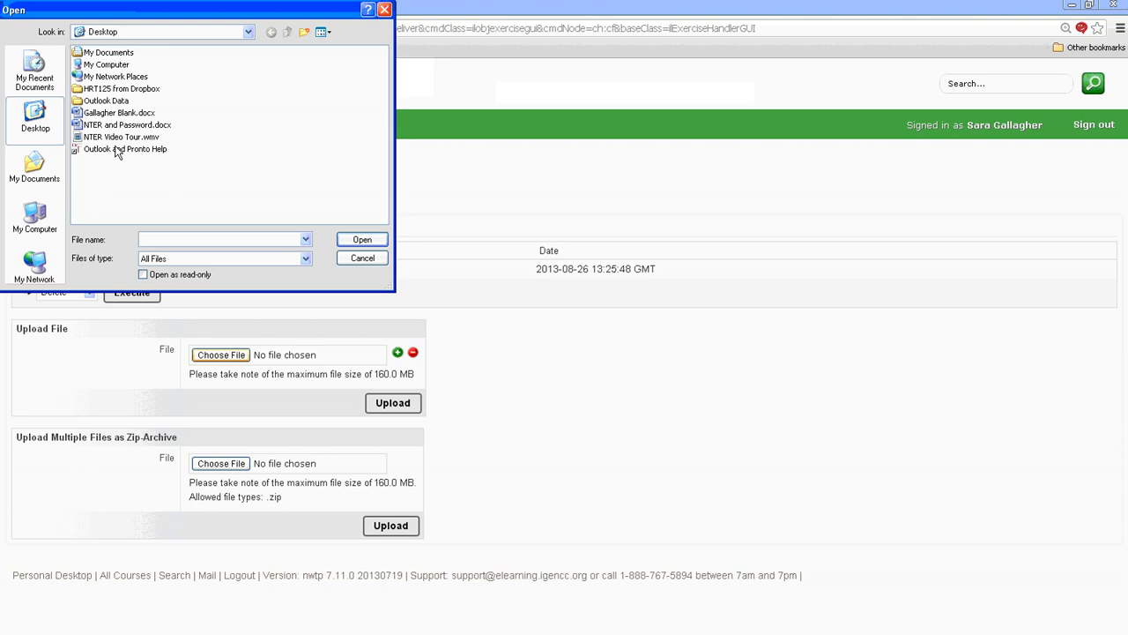
pyautogui.click(119, 115)
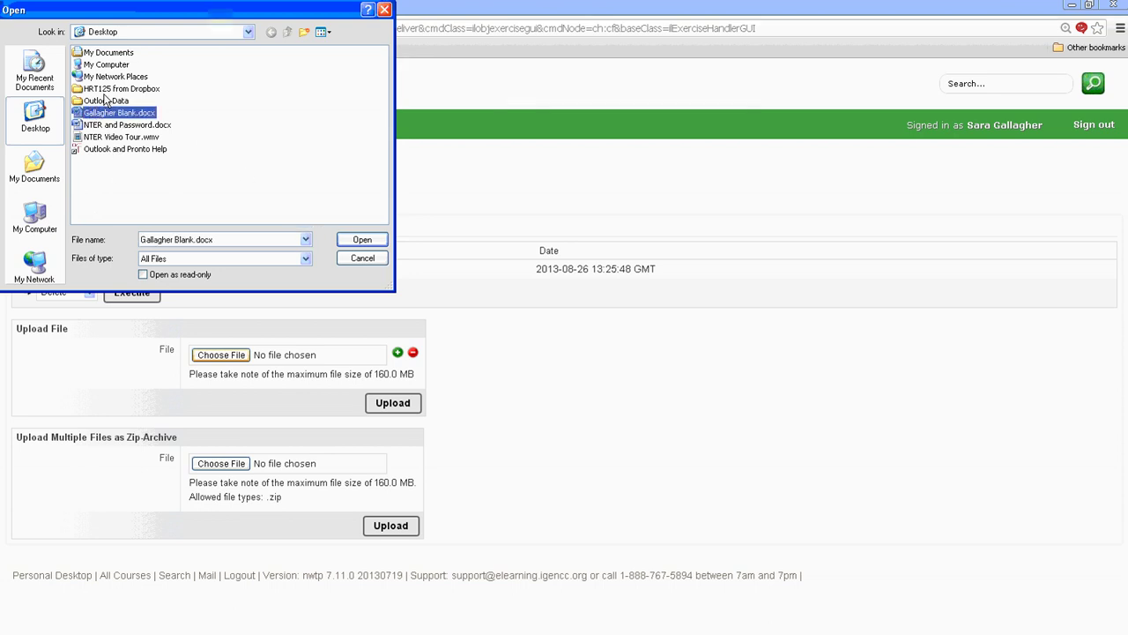
pyautogui.click(361, 241)
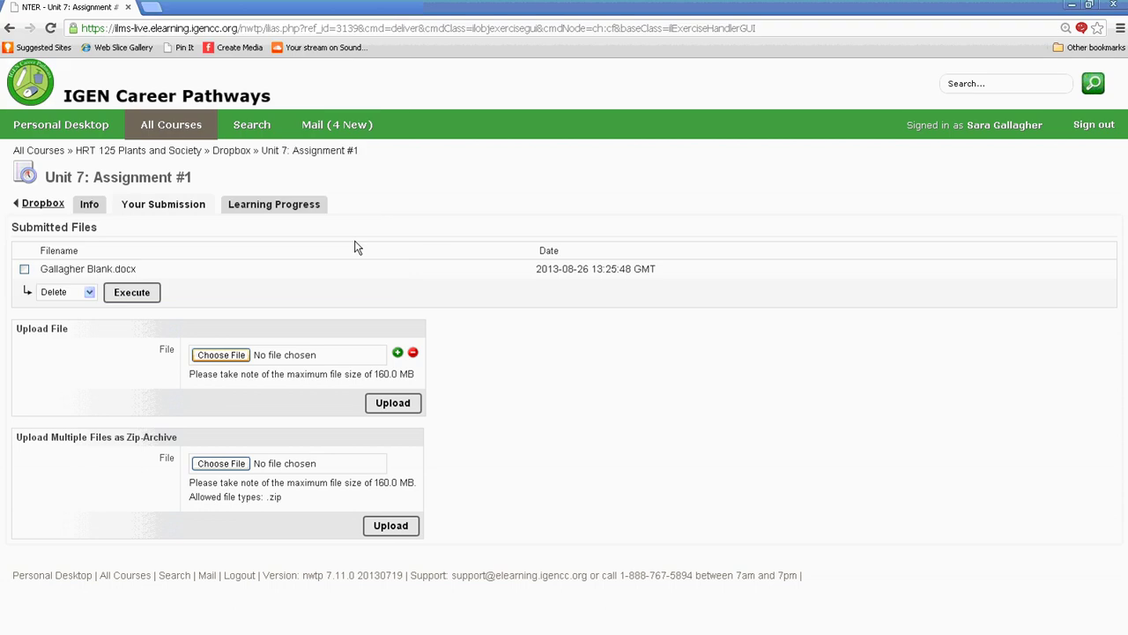
pyautogui.click(392, 403)
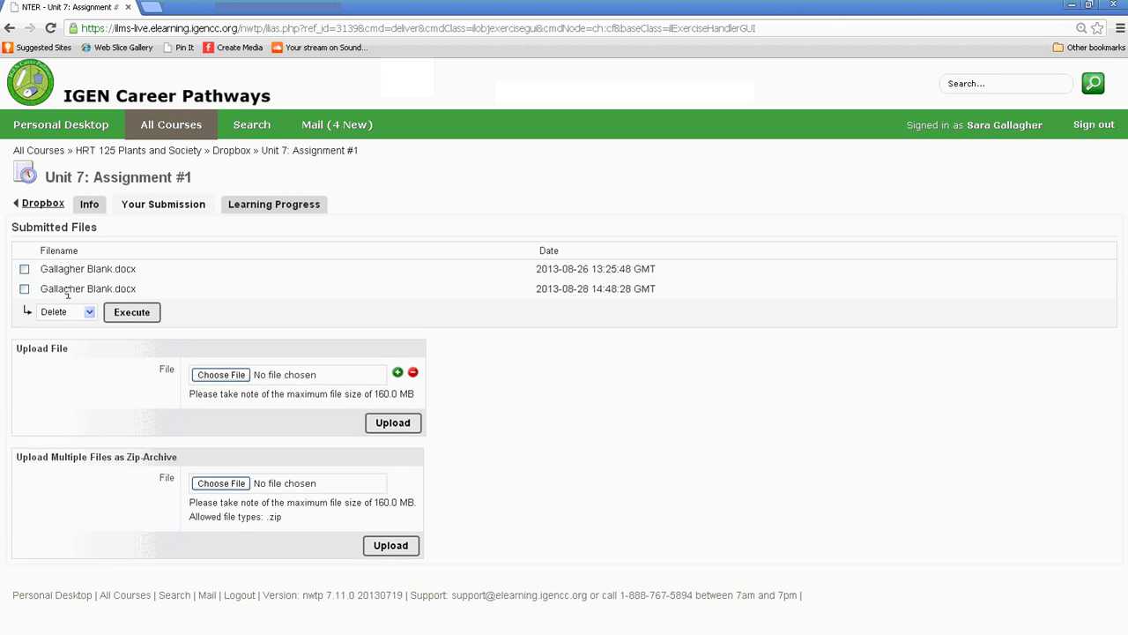
# Check the submitted files list, highlighting the name of the newly uploaded document
pyautogui.moveTo(47, 269); pyautogui.dragTo(128, 280)
pyautogui.click(93, 288)
pyautogui.moveTo(42, 289); pyautogui.dragTo(162, 286)
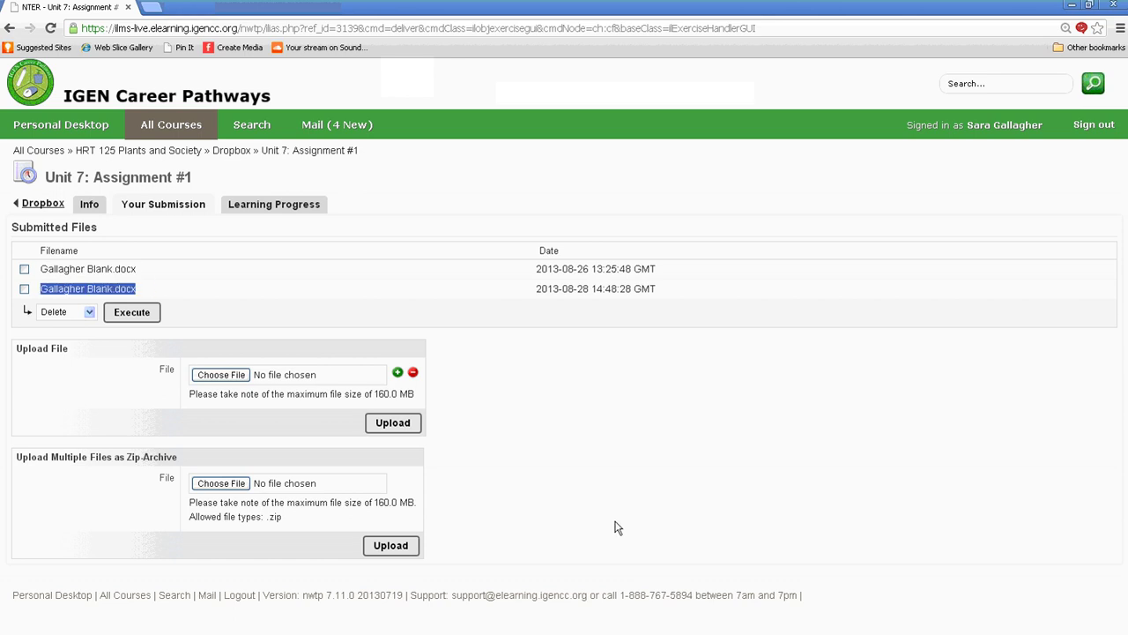